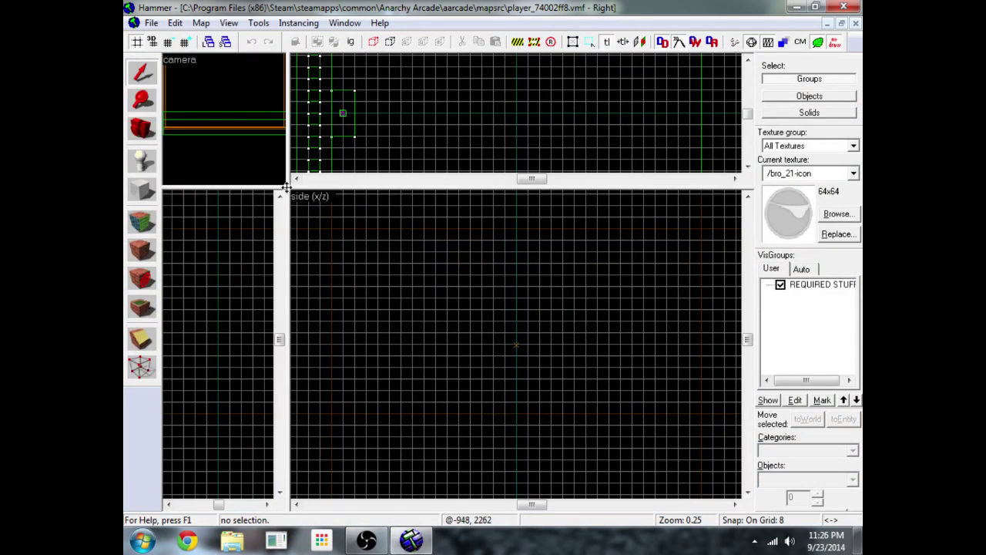
Step: Resize the four viewports to roughly equal size and set the camera view to 3D Textured
left_click_drag(287, 186, 440, 273)
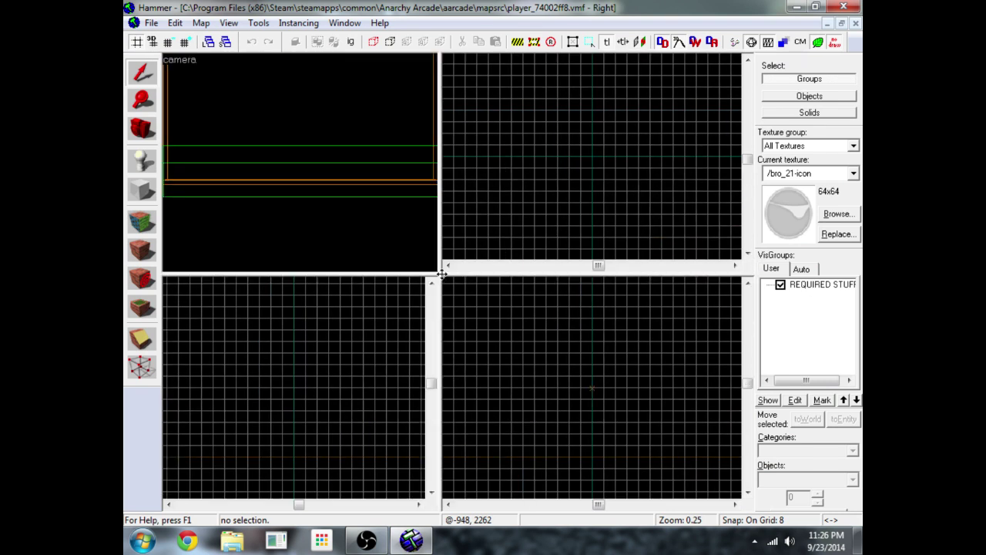
left_click(181, 60)
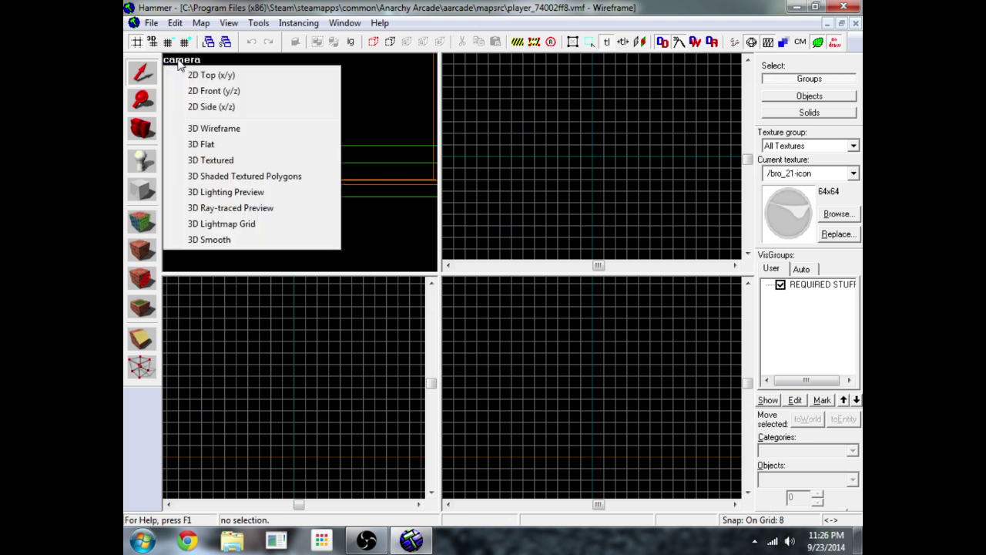
left_click(198, 163)
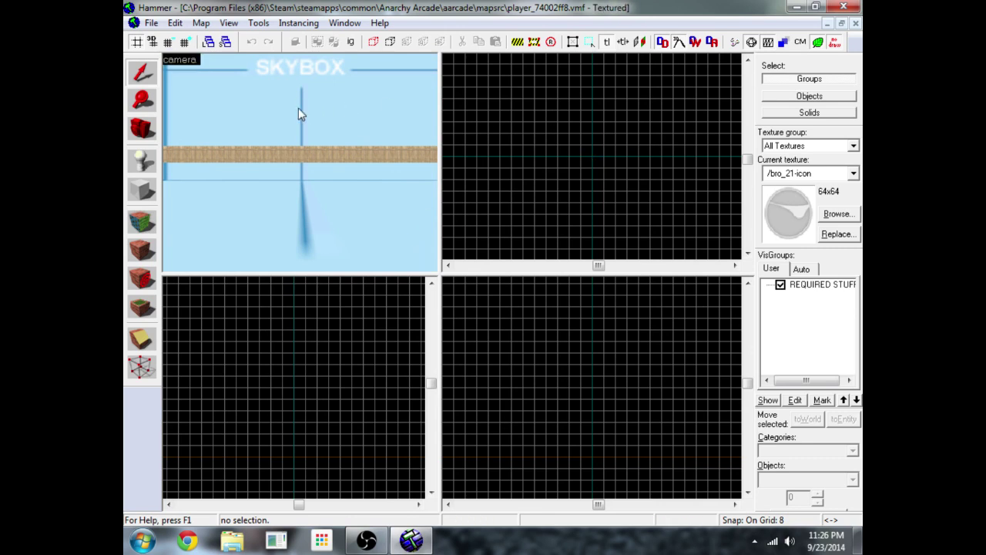
Step: Fly the camera around the fenced yard to examine the sample blocks, door and window walls lined up outside the fence
key("z")
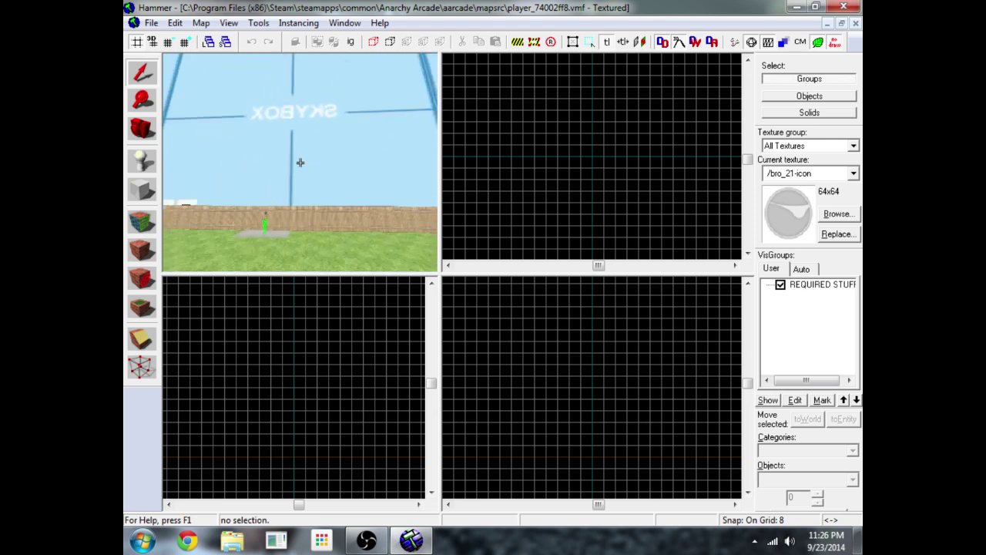
key("s")
key("a")
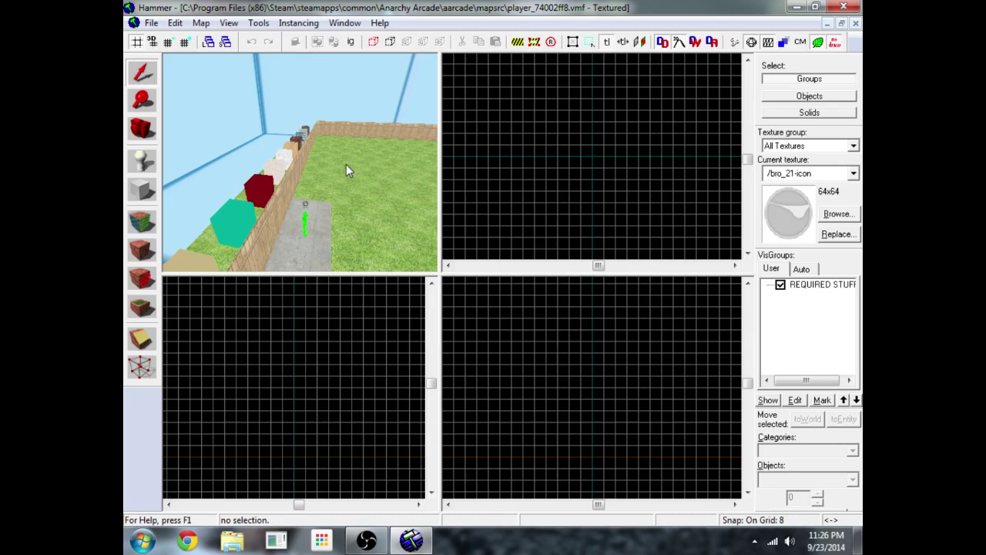
key("z")
key("w")
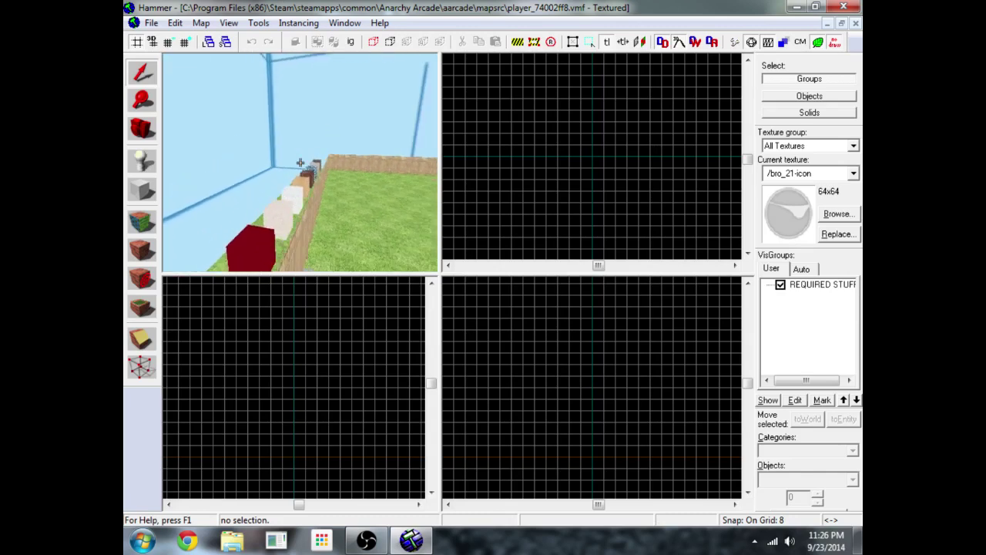
key("a")
key("w")
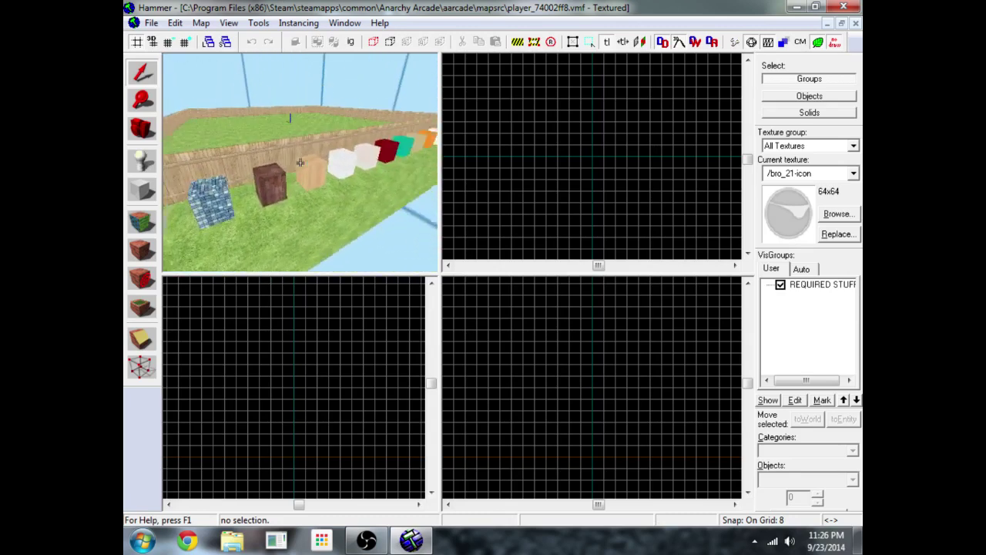
key("d")
key("w")
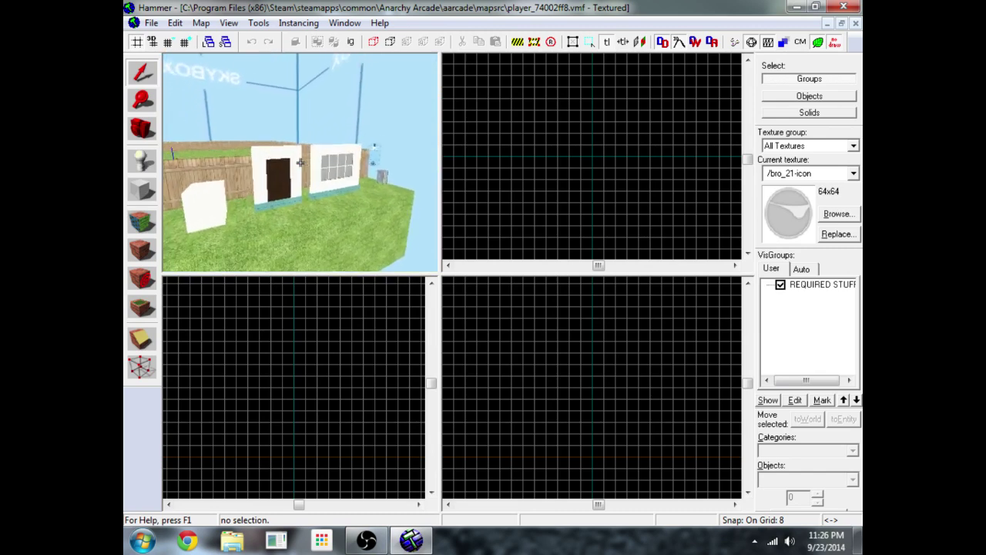
key("a")
key("w")
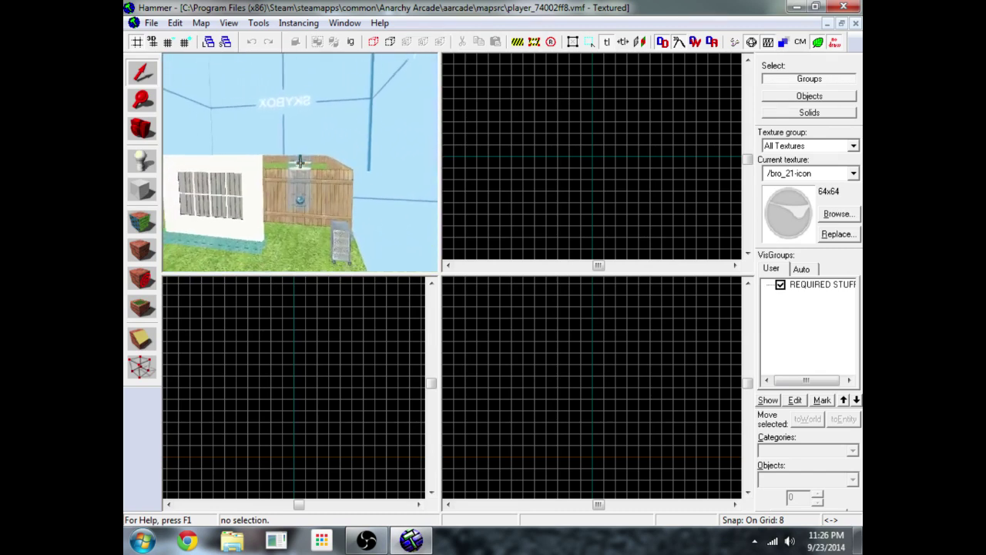
key("w")
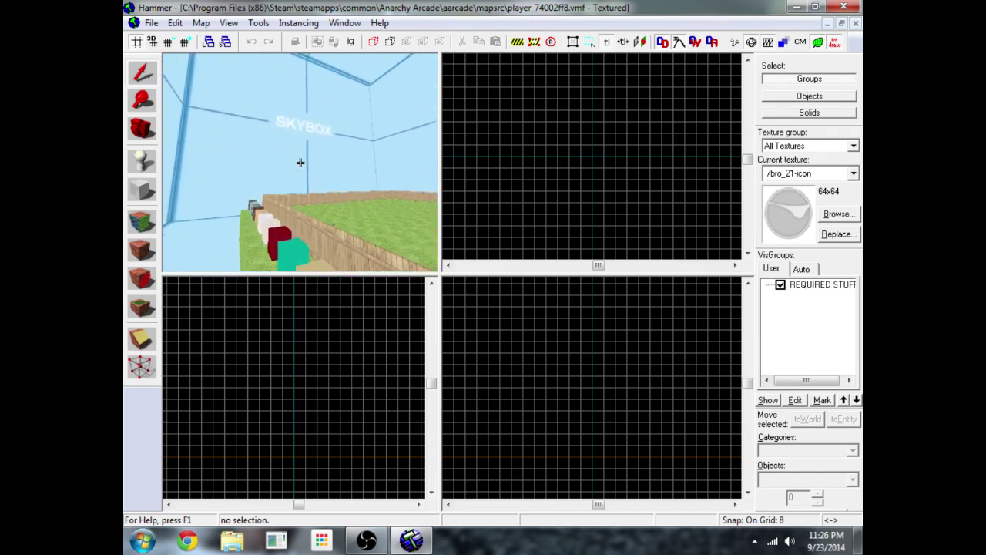
key("a")
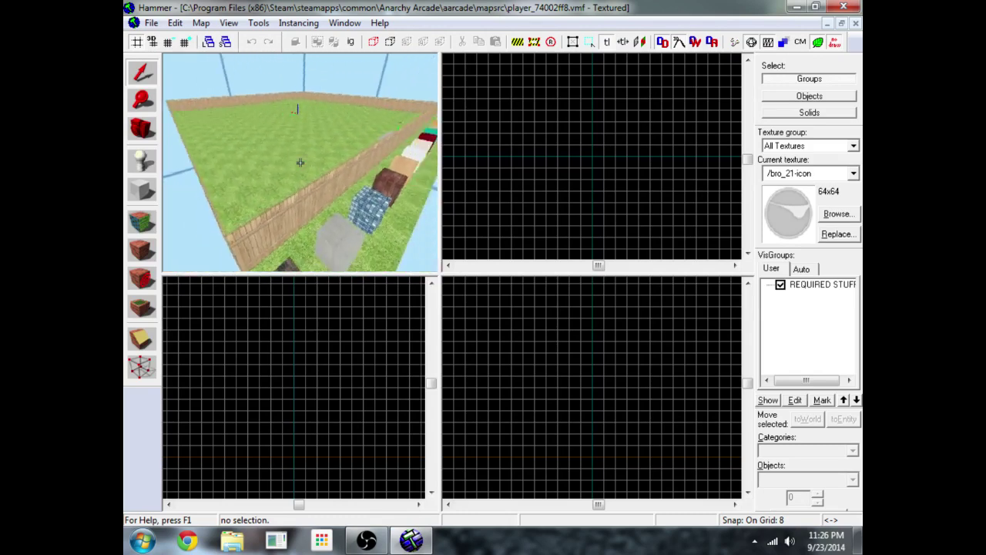
key("d")
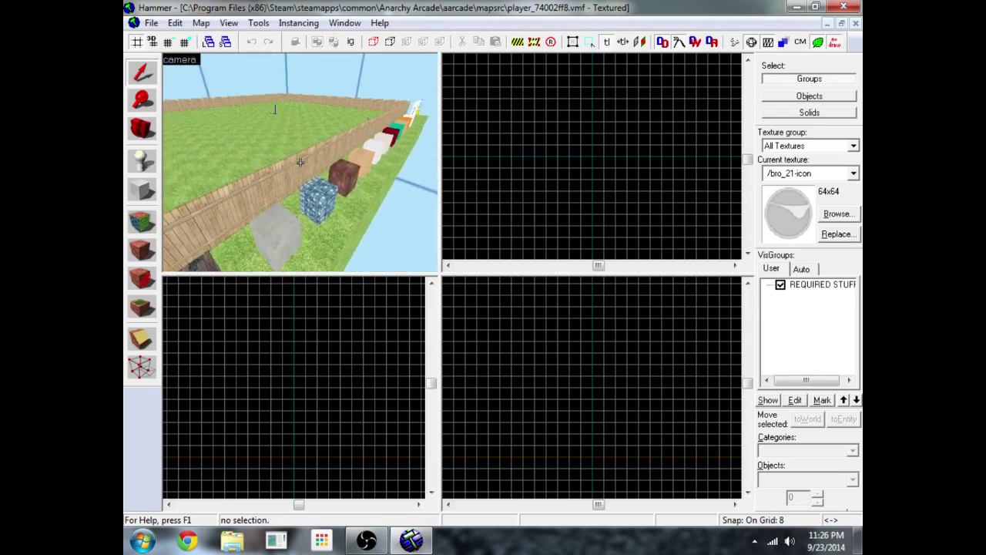
Step: Select the plain concrete block outside the fence and center the 2D views on it
left_click(280, 225)
key("z")
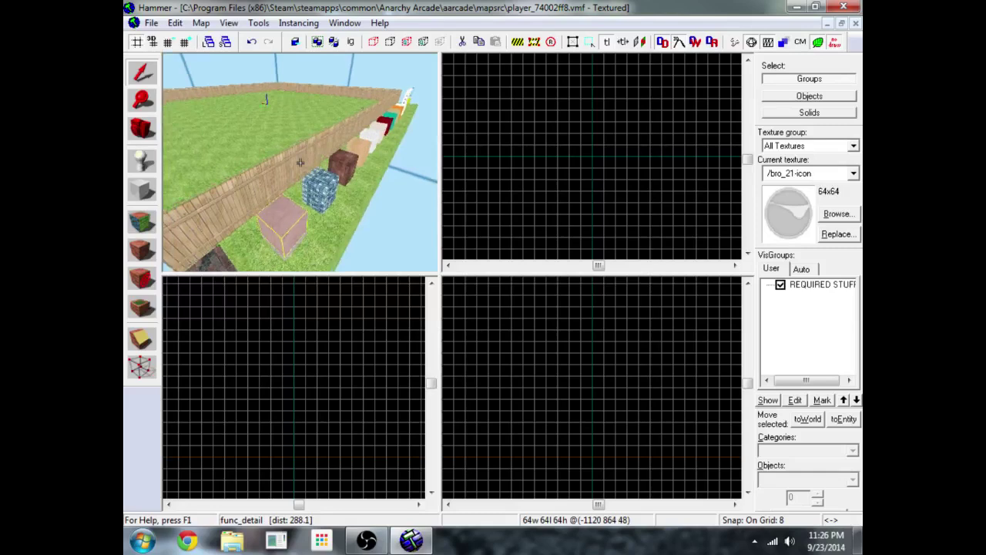
key("a")
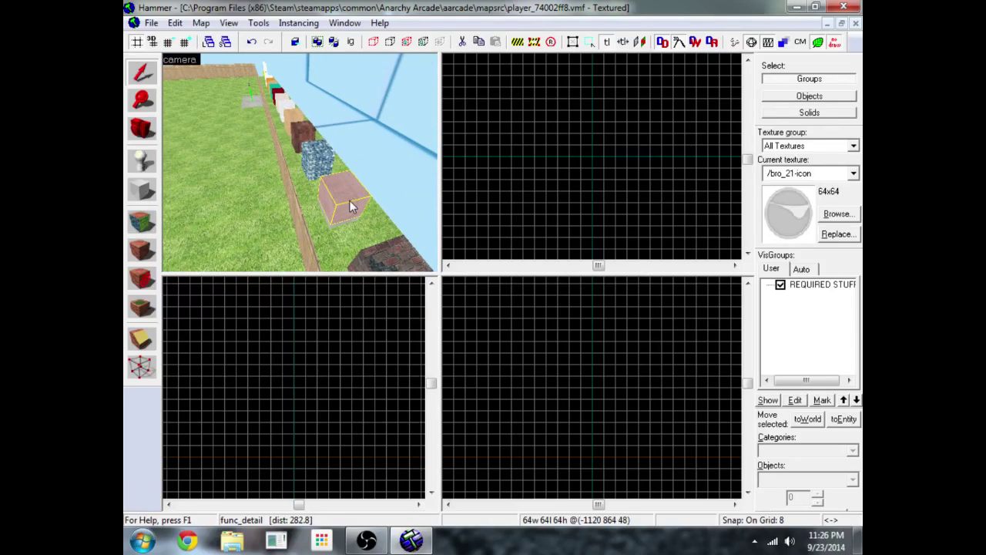
key("ctrl+shift+e")
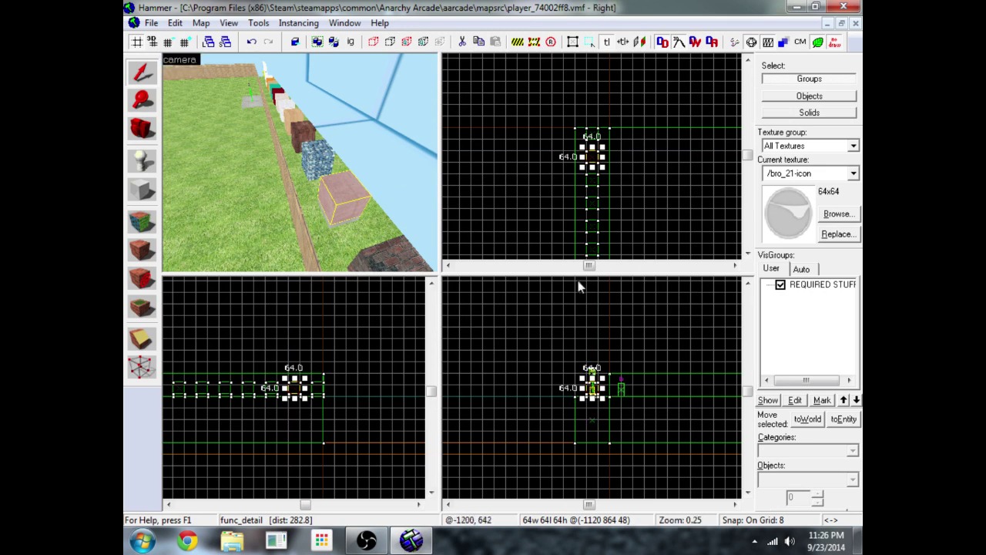
scroll(597, 160, "up", 5)
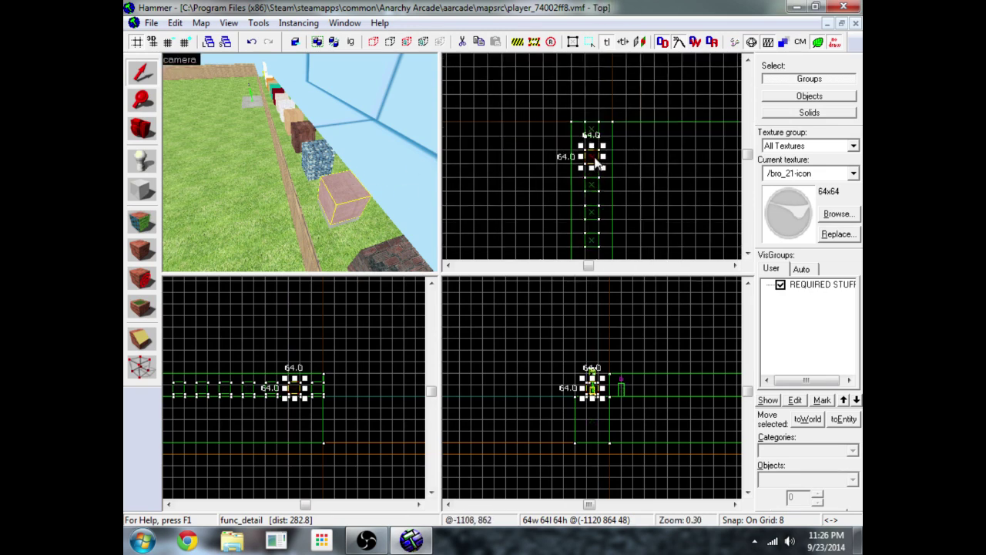
scroll(597, 160, "up", 2)
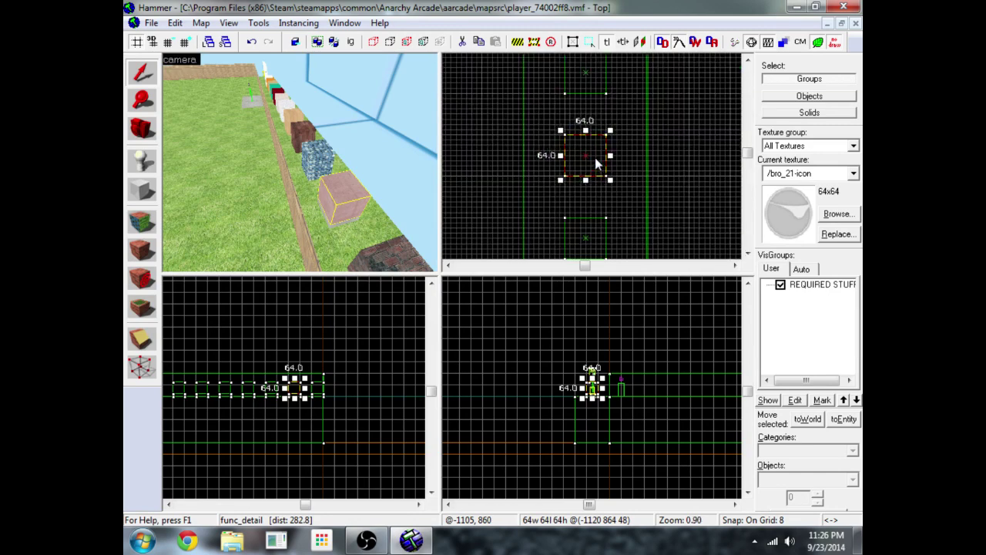
scroll(595, 157, "up", 1)
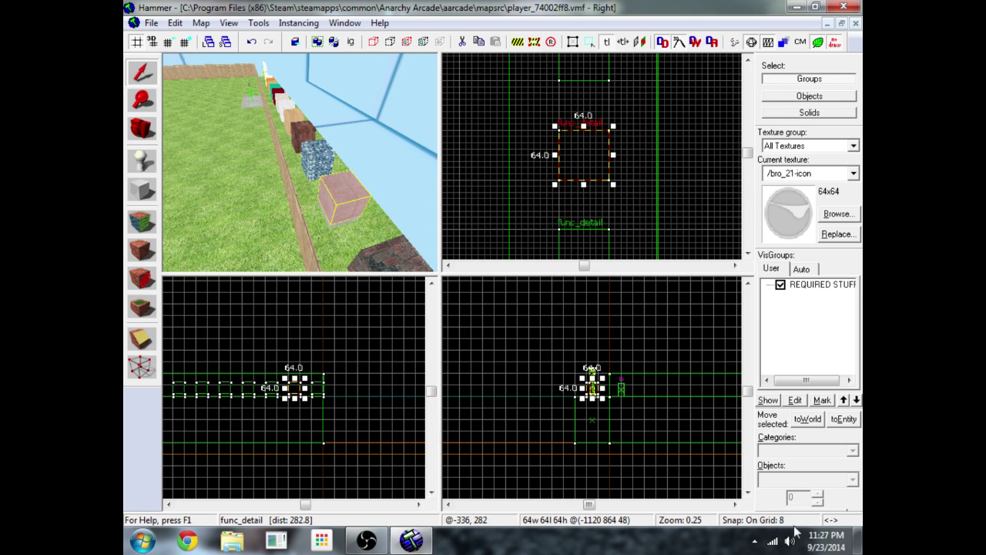
Step: Cycle the grid snap size up to 16, down to 4, and back to 8
key("bracketright")
key("bracketright")
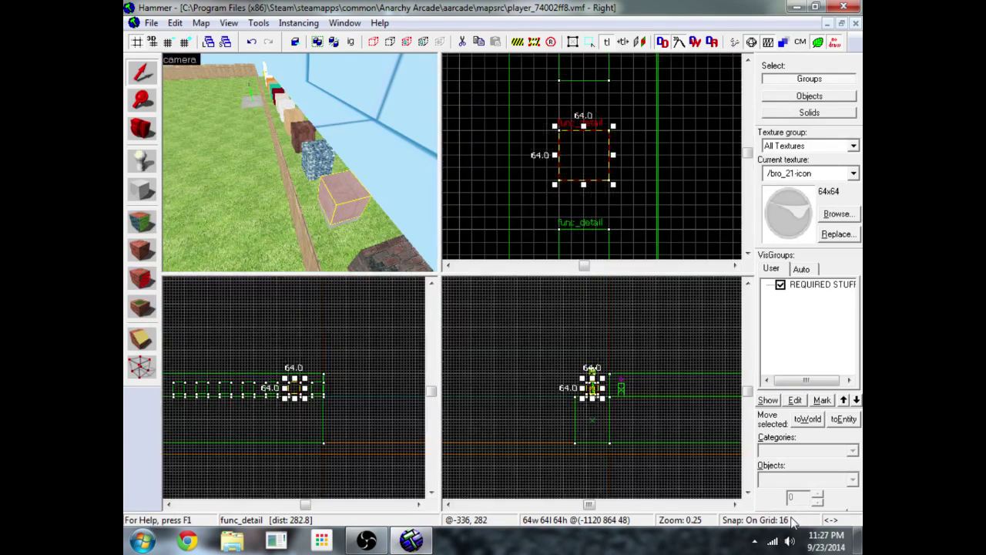
key("bracketleft")
key("bracketleft")
key("bracketleft")
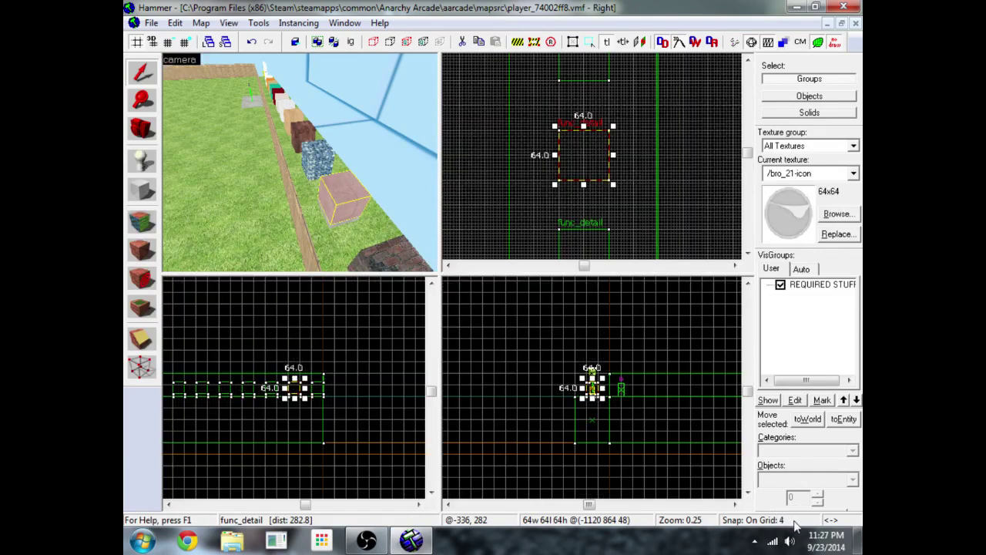
key("bracketright")
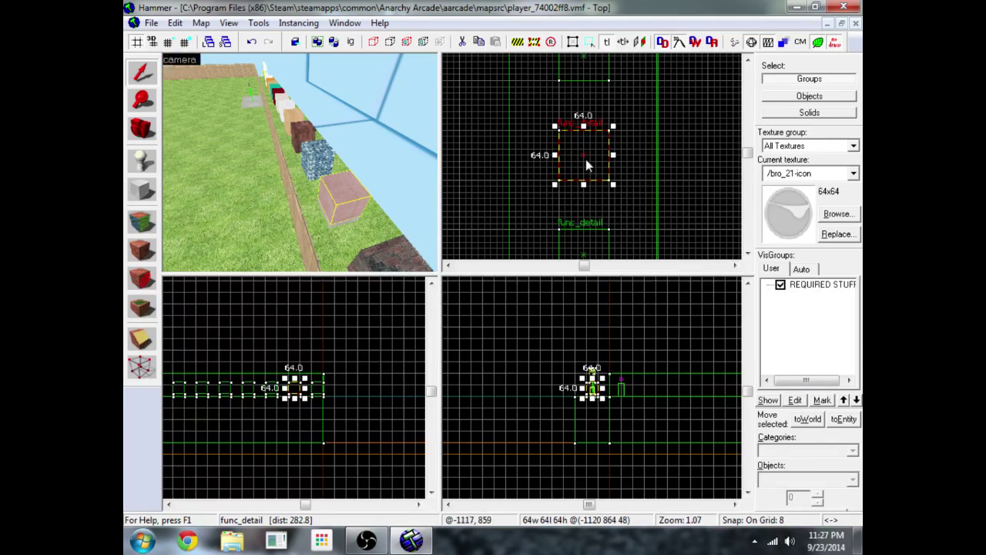
Step: Duplicate the concrete block in the top view, placing the copy on the lawn inside the fence at about (-880, 768)
scroll(585, 158, "down", 5)
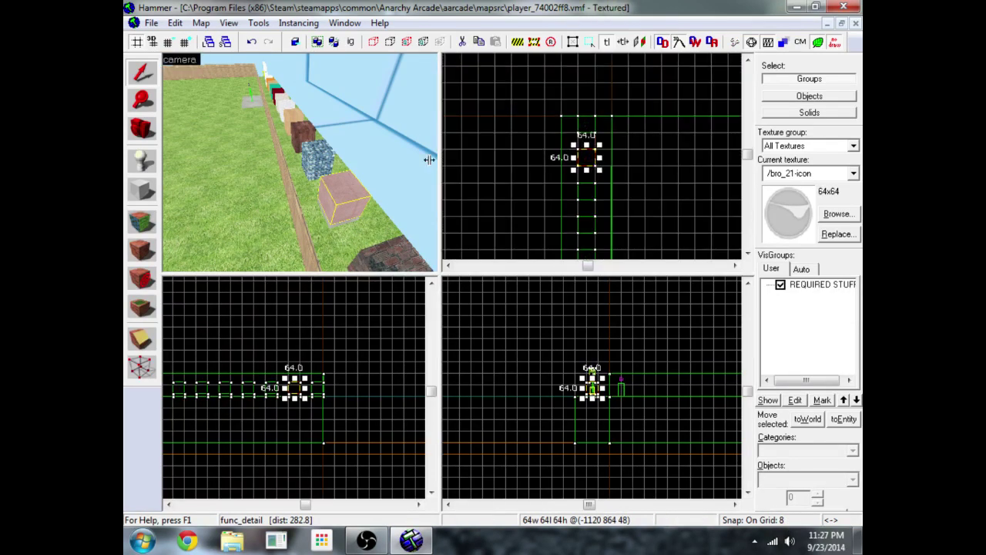
key("z")
key("w")
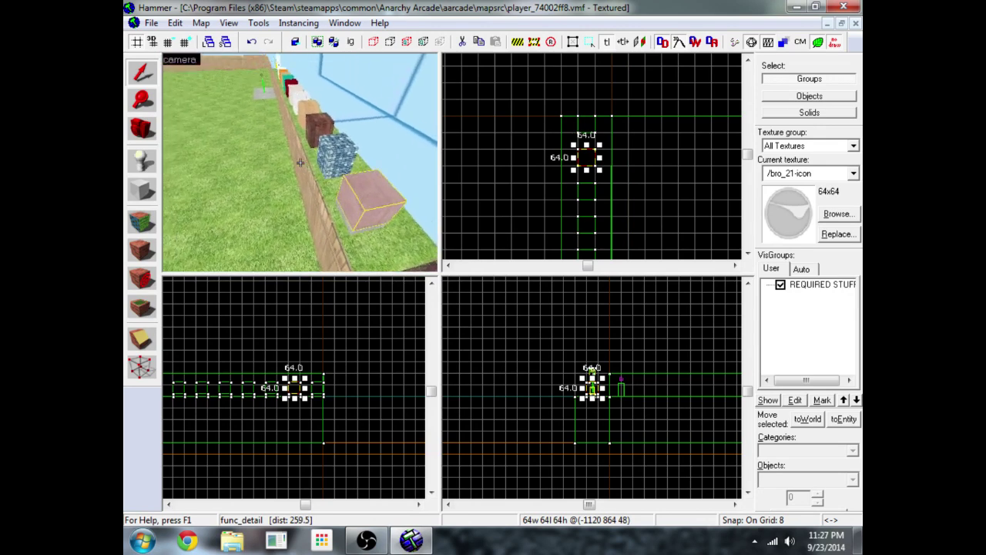
key("a")
key("z")
key("z")
key("d")
key("z")
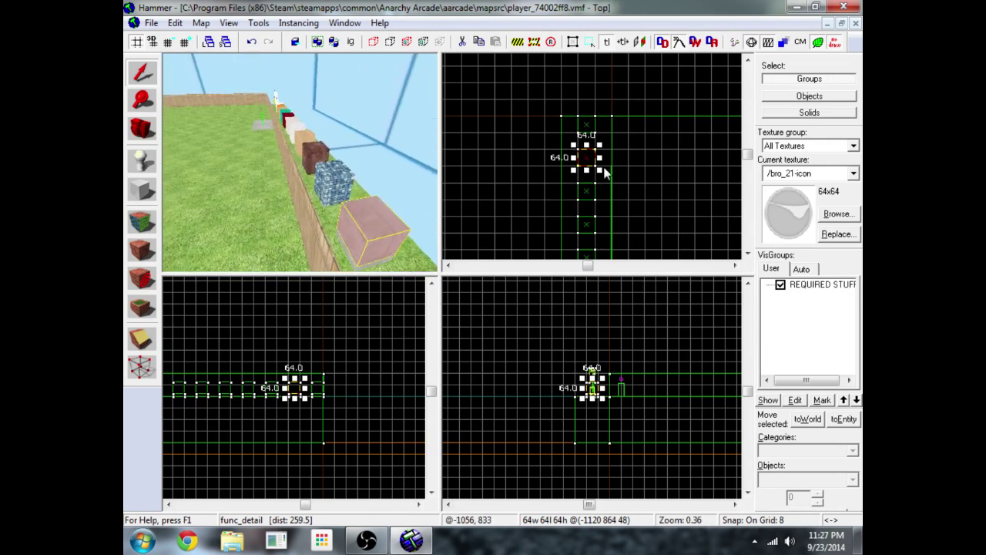
left_click_drag(588, 160, 649, 185)
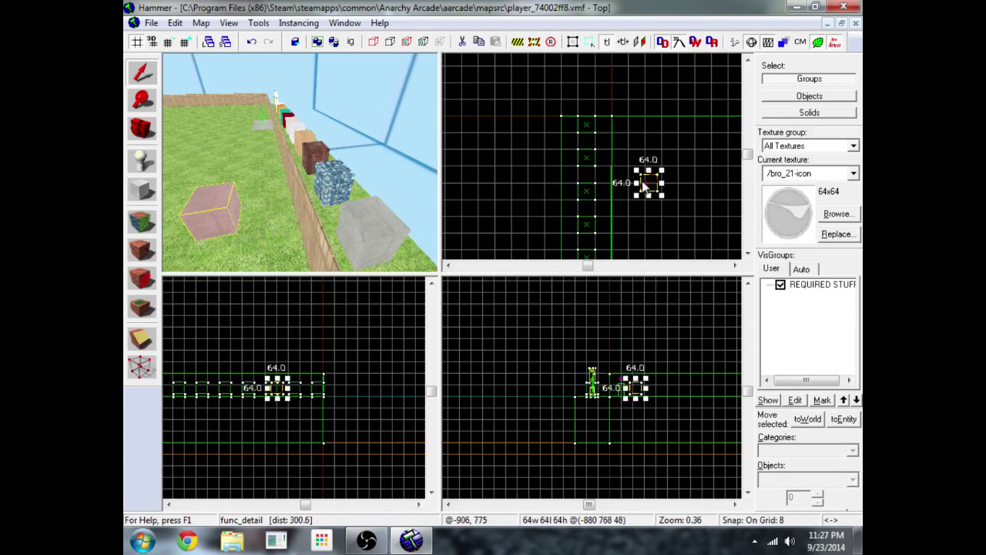
Step: Move the copied concrete block across the lawn to about (-616, 24), near the slab by the fence
key("z")
key("a")
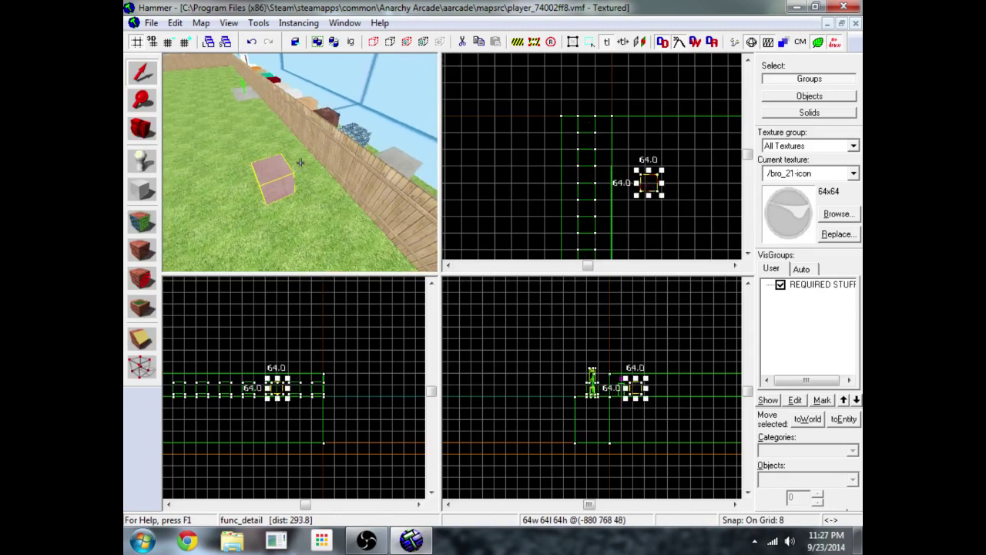
key("d")
key("z")
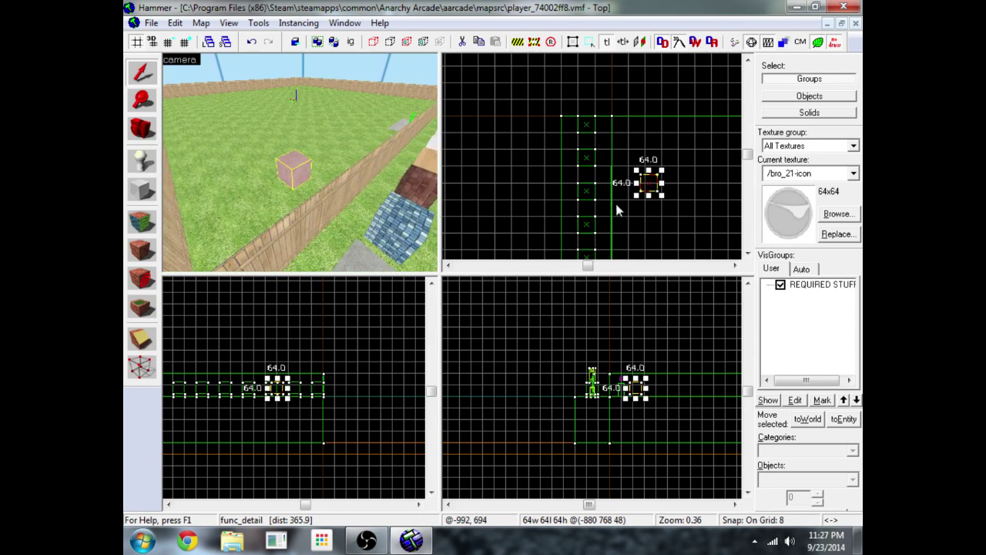
scroll(655, 196, "down", 8)
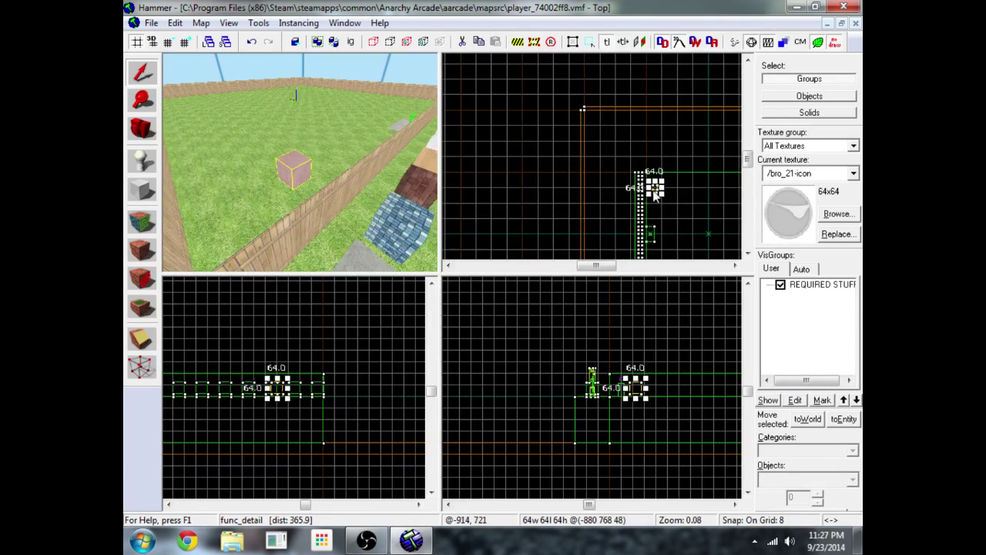
left_click_drag(655, 196, 672, 239)
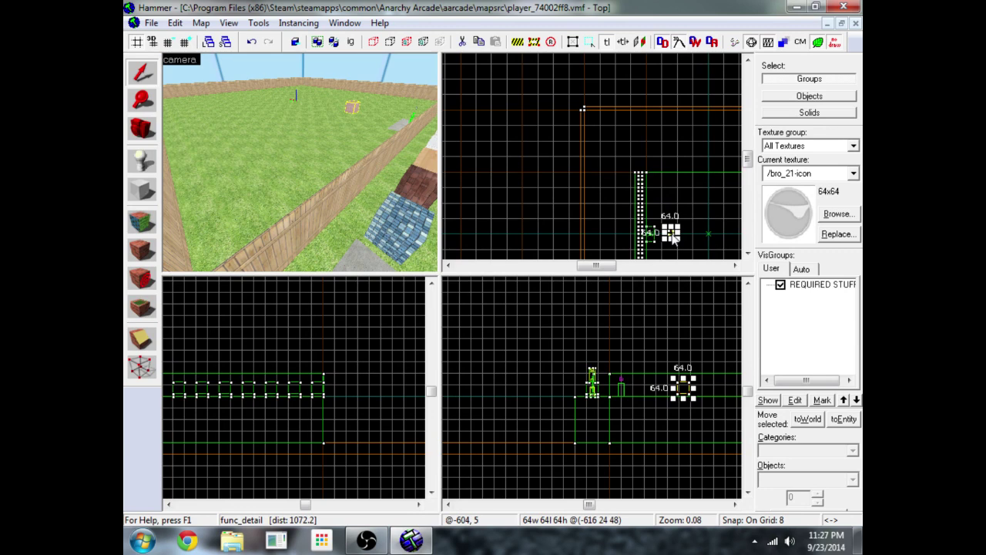
Step: Center the 2D views on the copied block and lower it onto the grass, with its center at height 32
key("ctrl+e")
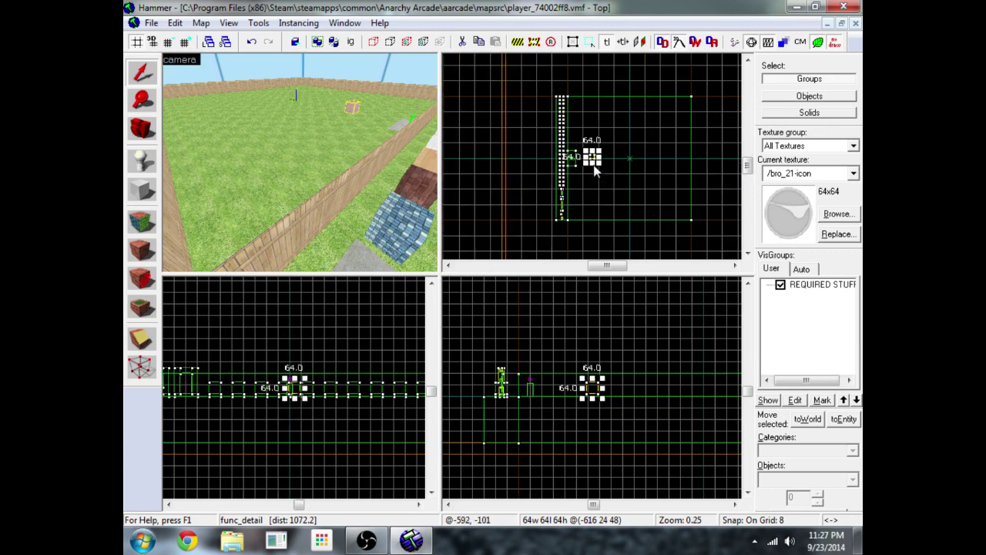
scroll(595, 171, "up", 4)
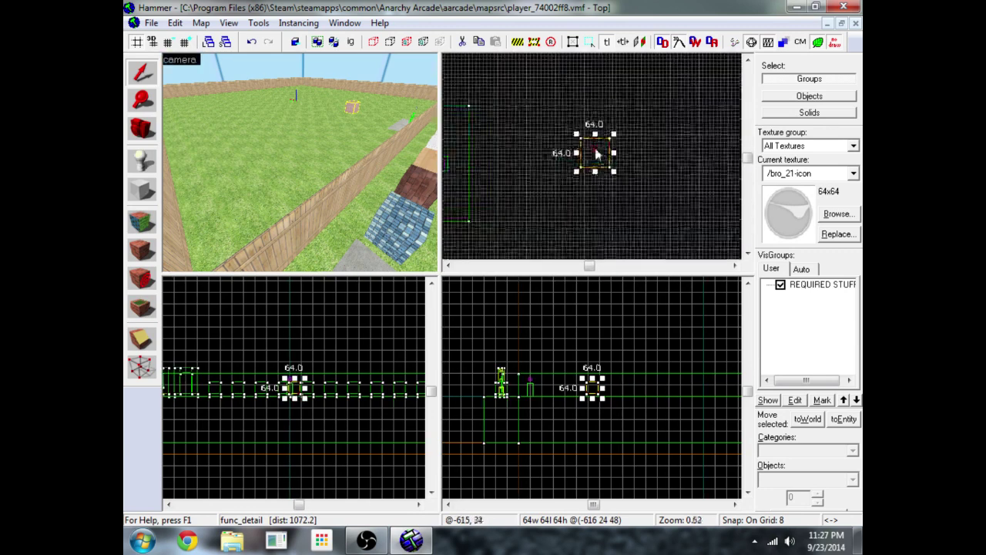
key("z")
key("w")
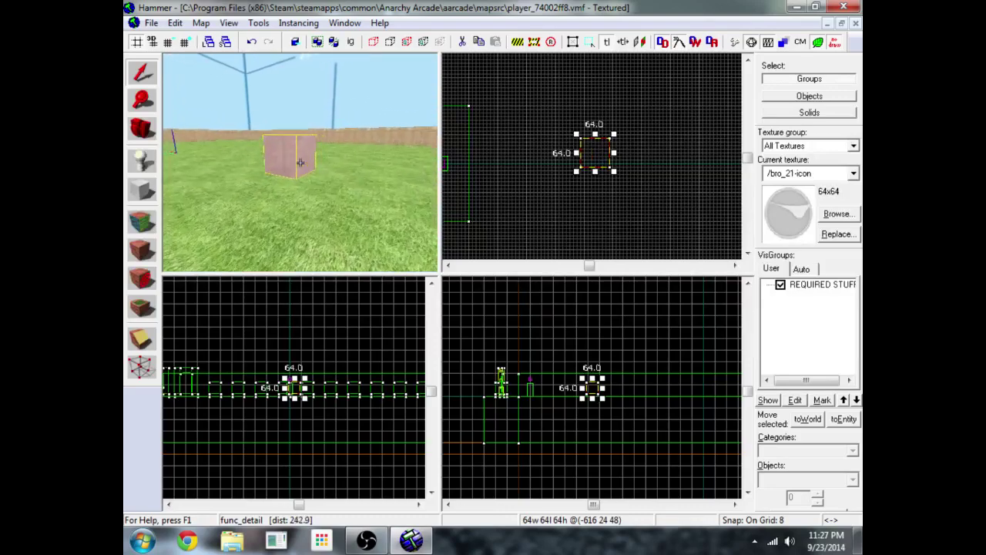
key("w")
key("z")
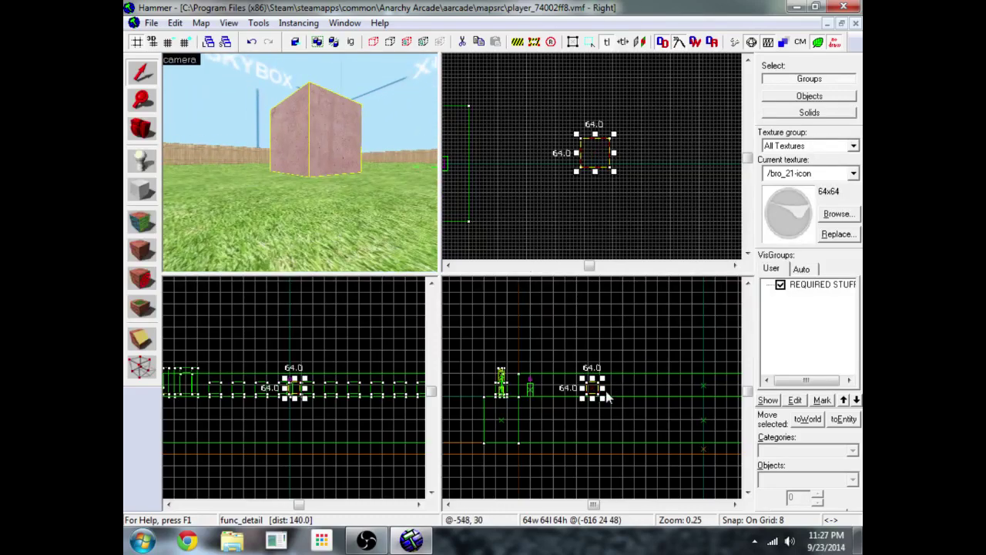
scroll(606, 397, "up", 8)
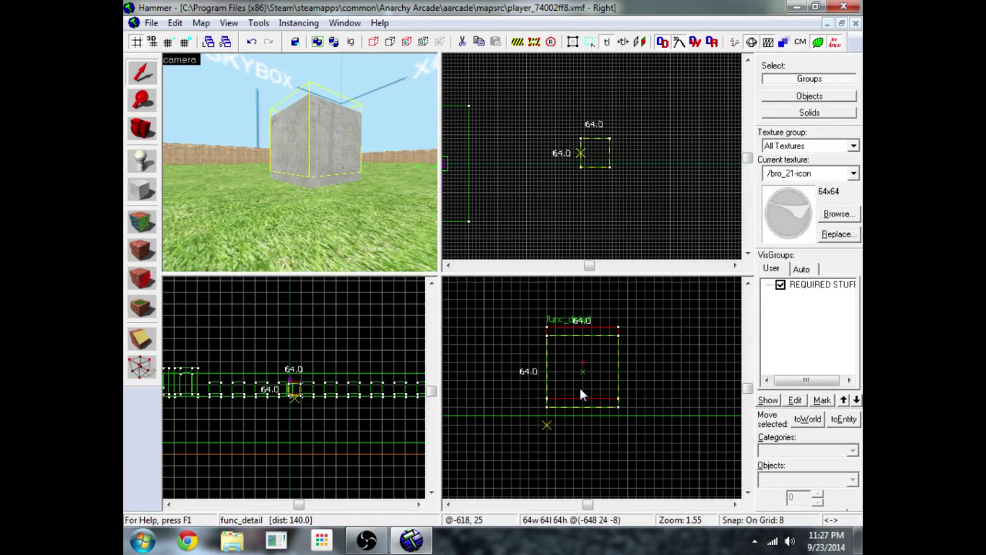
left_click(580, 391)
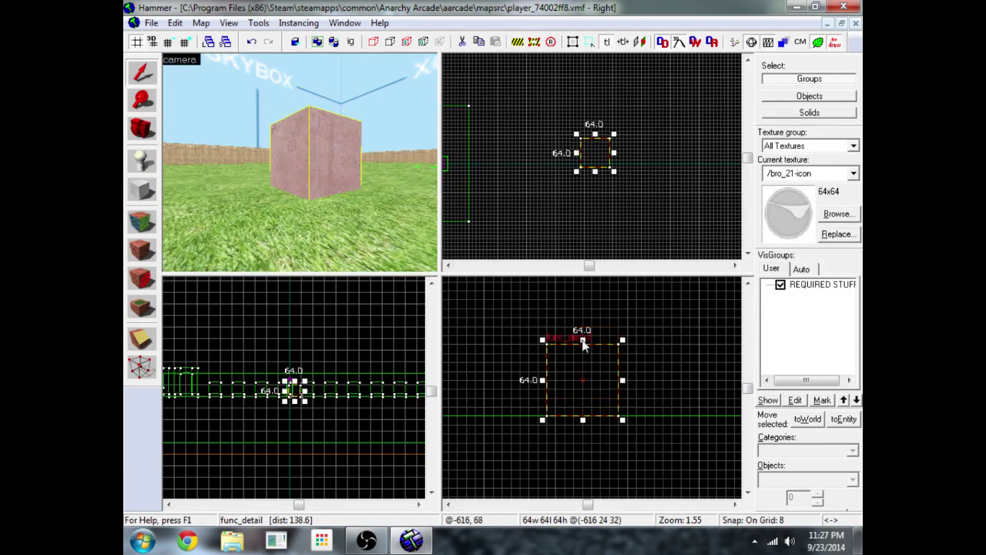
Step: Flatten the copied concrete block on the lawn to a height of 16 units, keeping its base on the grass
left_click_drag(586, 342, 582, 399)
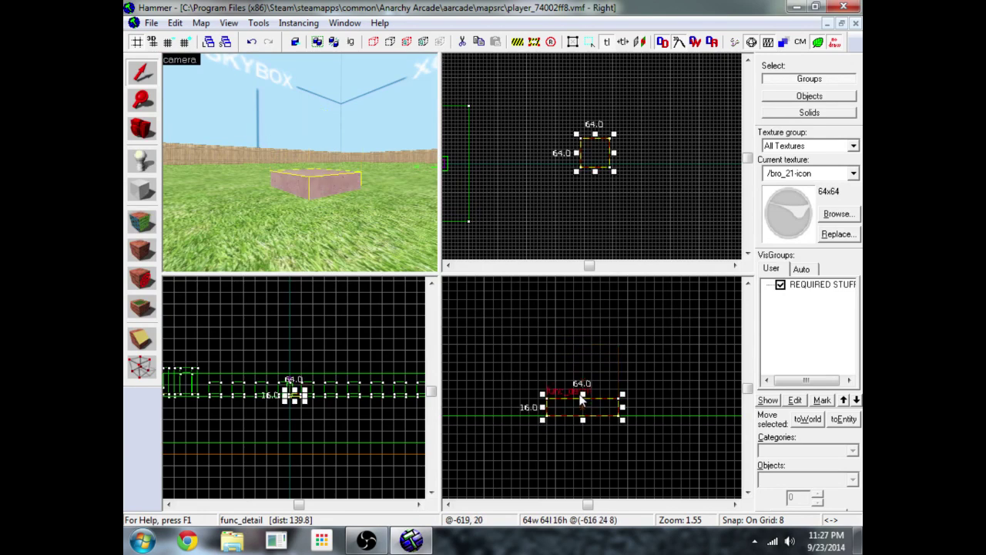
key("z")
key("w")
key("s")
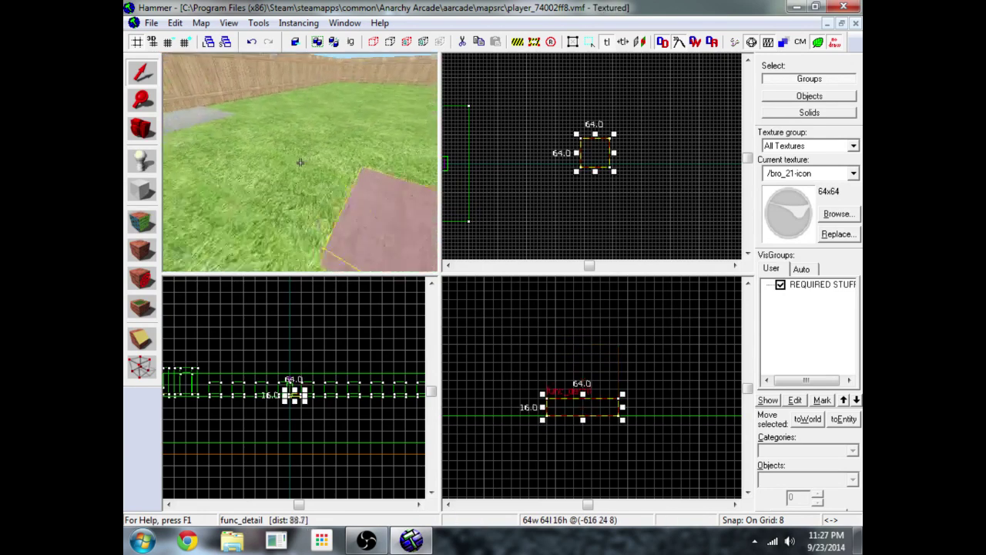
key("w")
key("z")
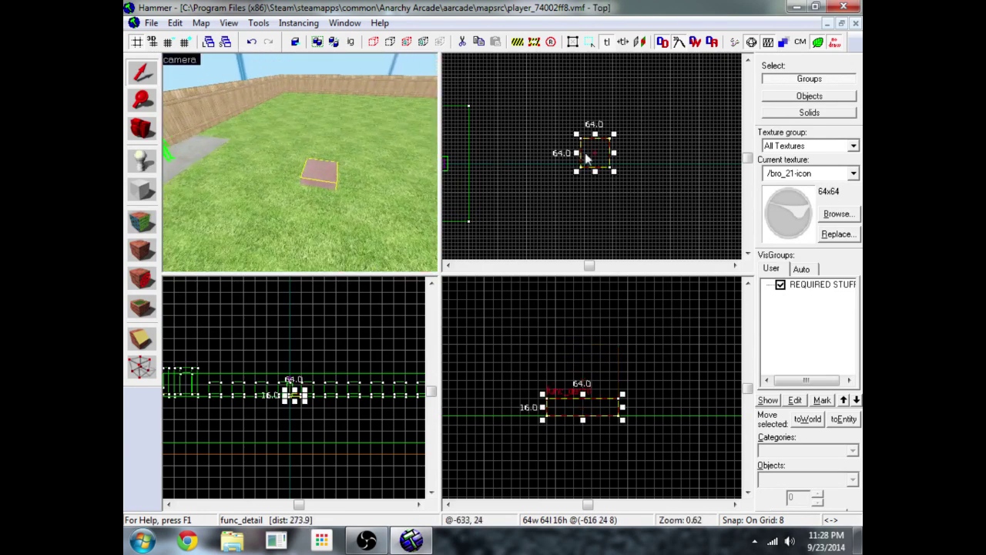
Step: Enlarge the flattened concrete block into a floor slab 272 units wide and 184 units long
left_click_drag(613, 173, 685, 177)
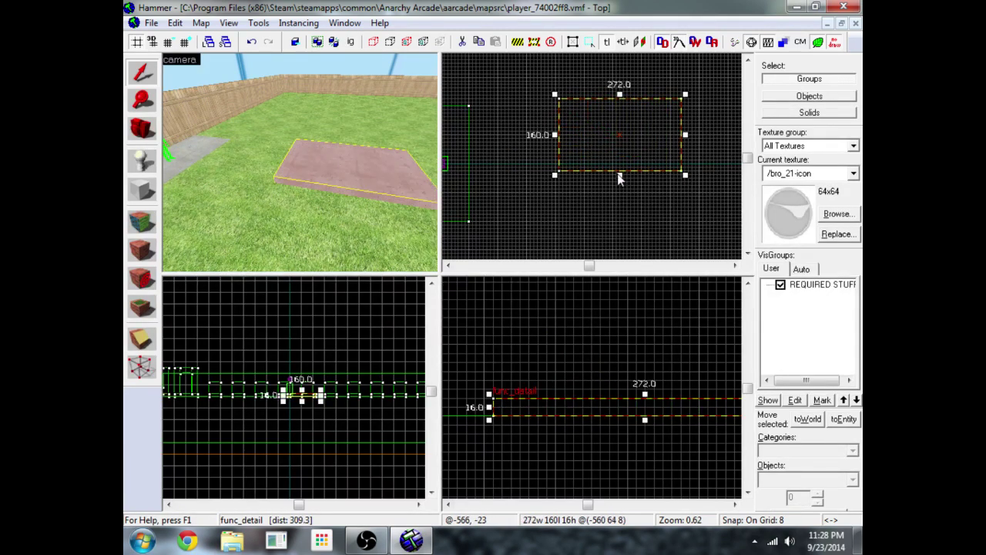
left_click_drag(619, 178, 620, 185)
key("z")
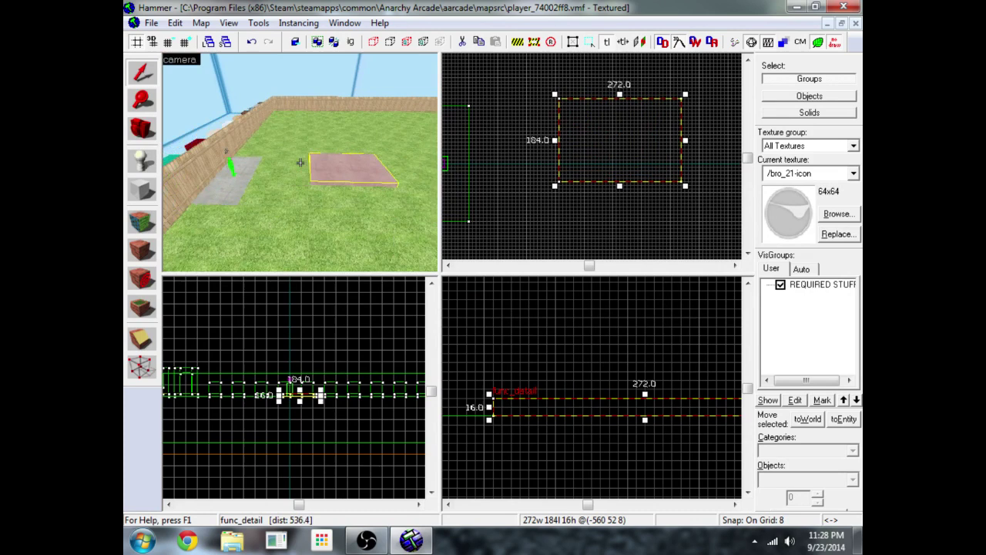
Step: Copy the white doorway sample from outside the fence onto the near end of the floor slab, at about (-684, 48)
key("w")
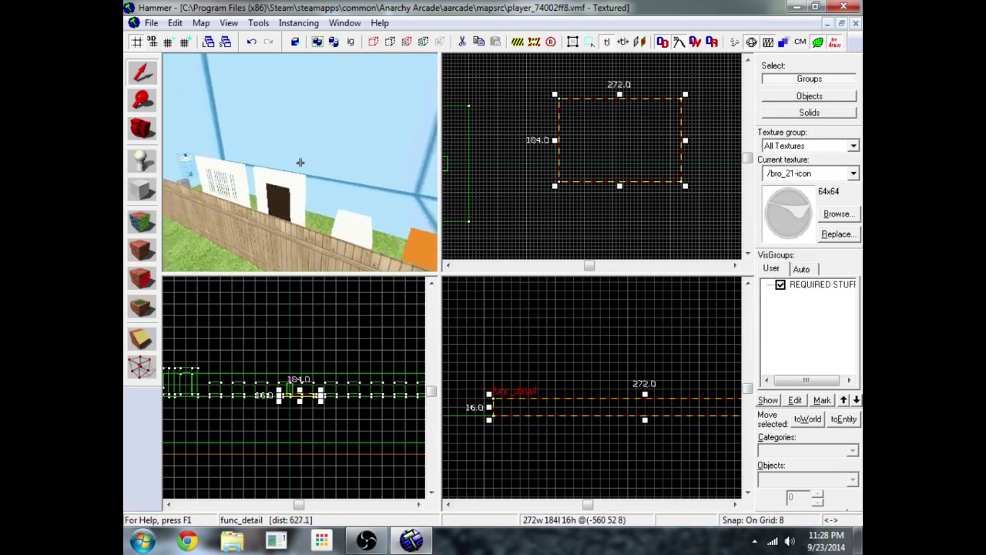
key("w")
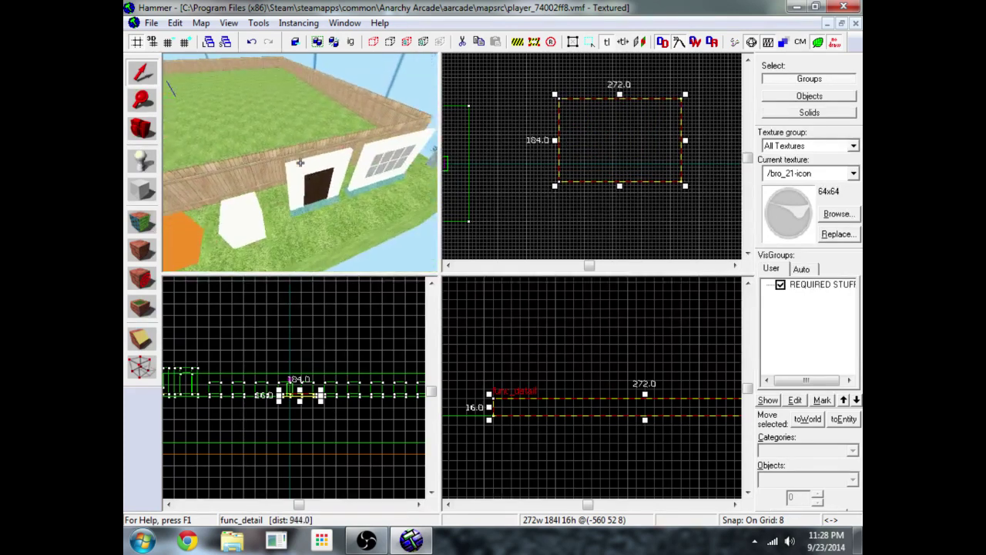
left_click(299, 161)
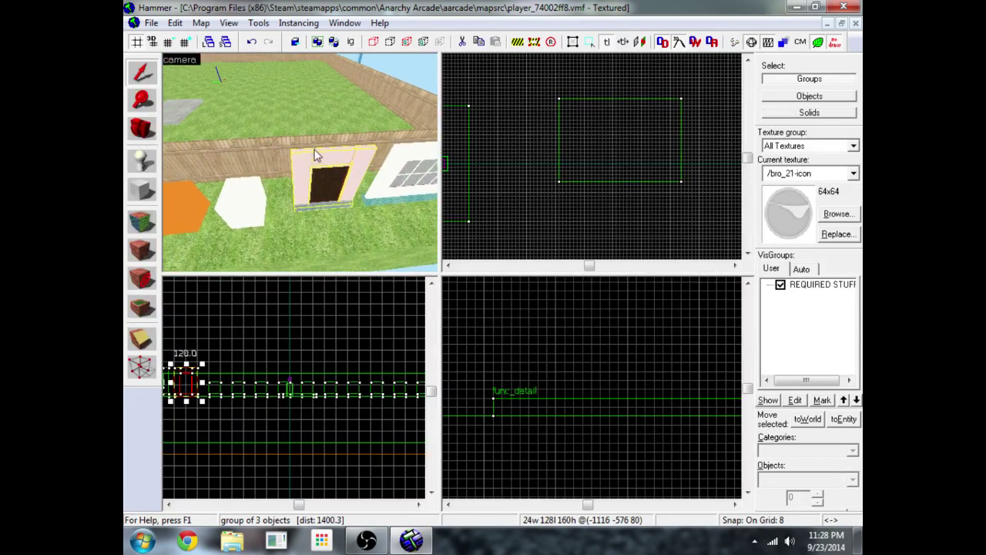
key("ctrl+shift+e")
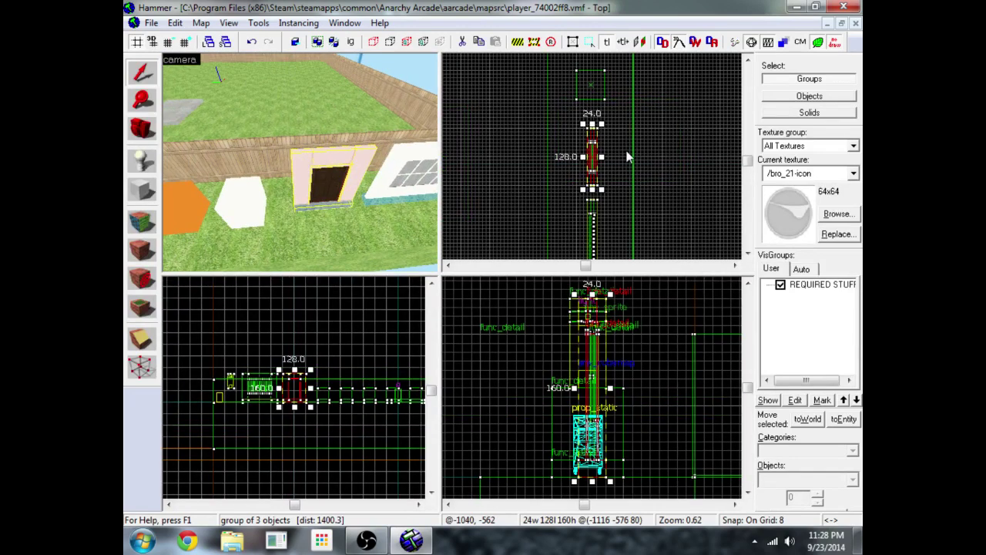
scroll(625, 143, "down", 4)
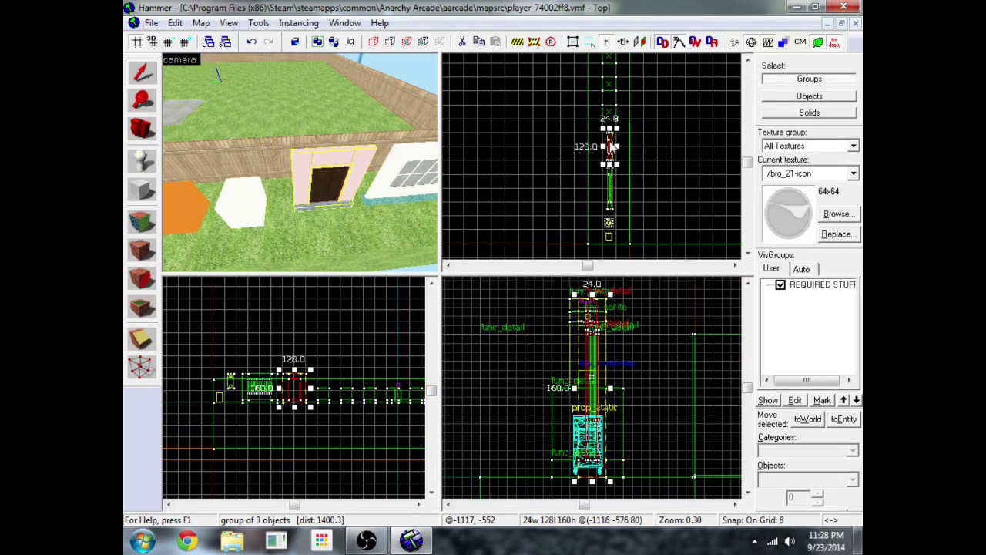
left_click_drag(609, 147, 677, 85)
key("z")
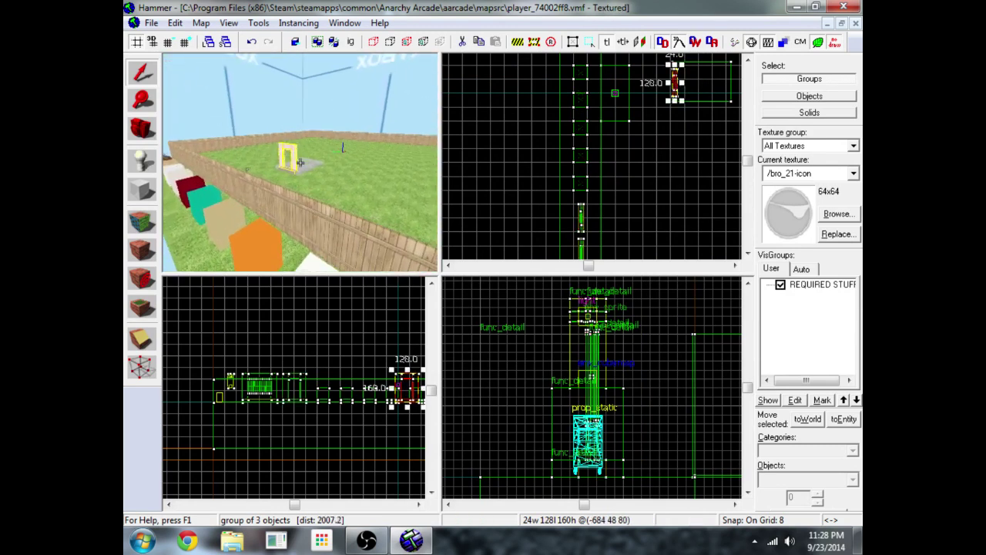
Step: Center the 2D views on the copied doorway and shift it to (-692, 48), against the slab's outer edge
key("w")
key("z")
key("w")
key("d")
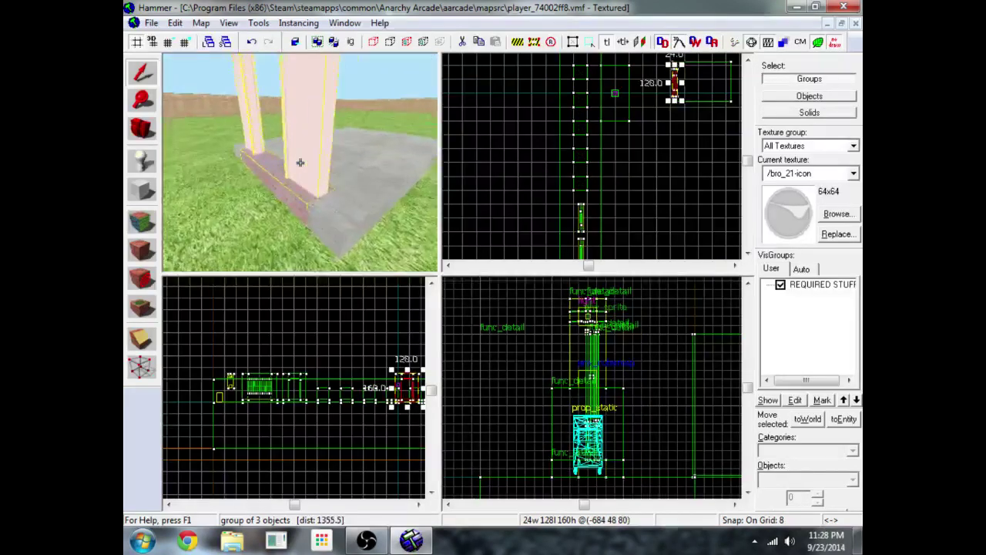
key("z")
key("ctrl+shift+e")
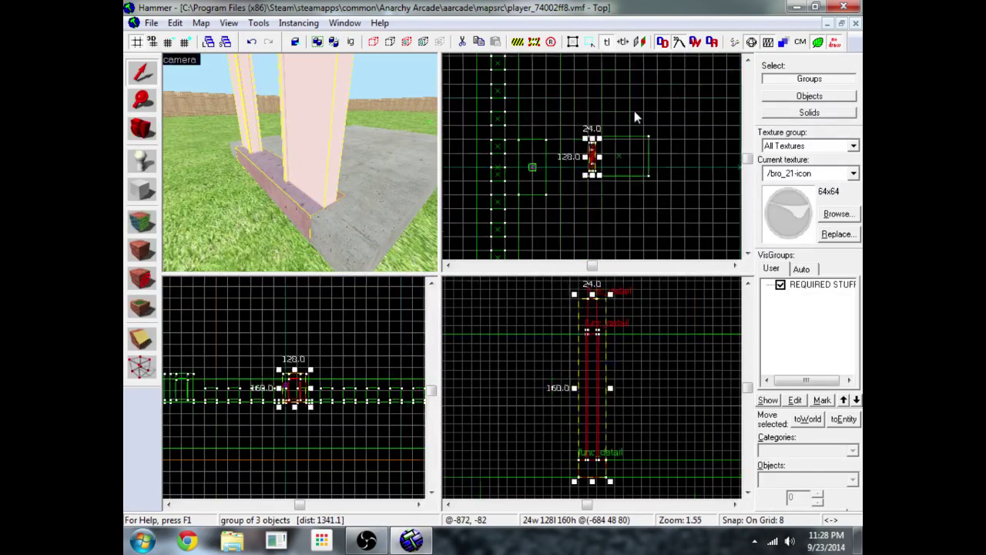
scroll(592, 168, "up", 7)
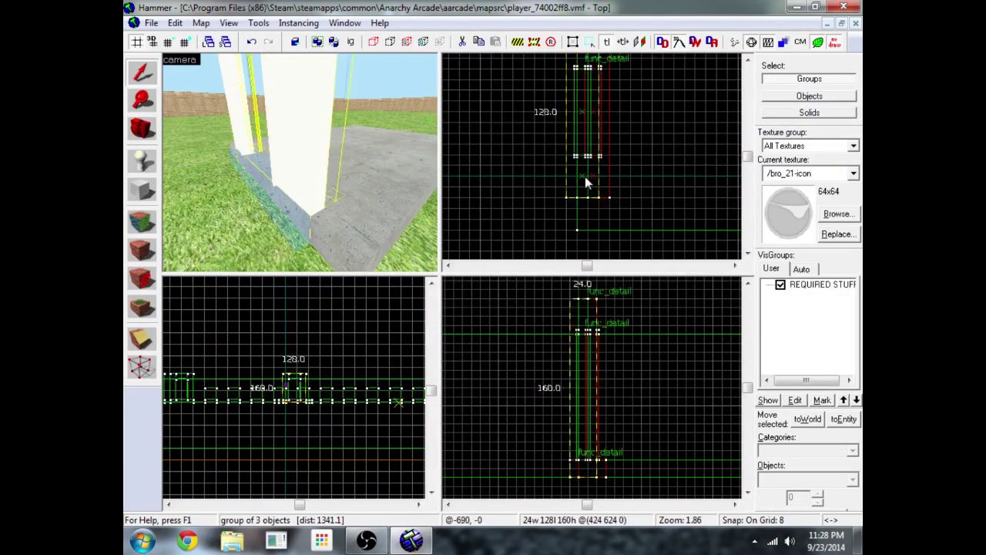
scroll(583, 175, "down", 3)
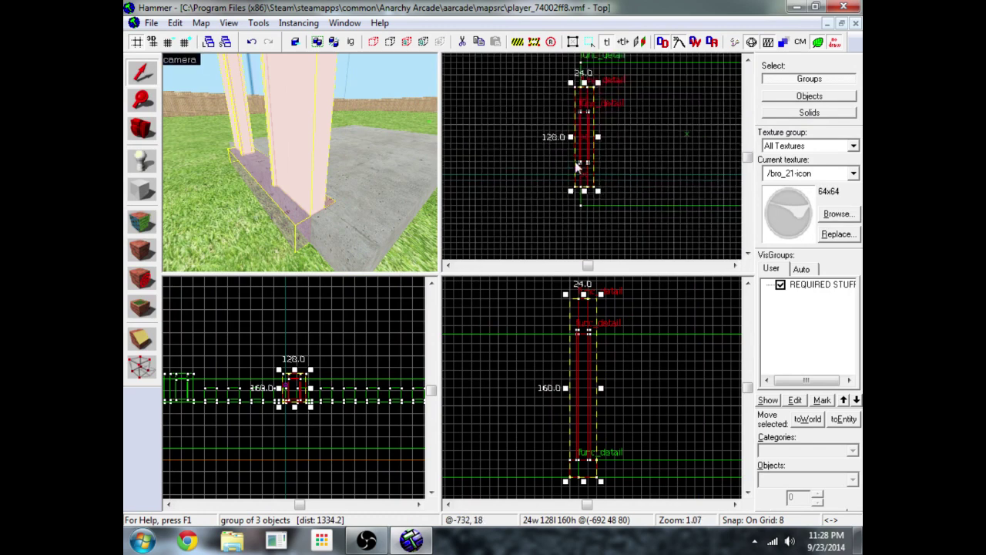
Step: Copy the dark red sample block from outside the fence to the slab's corner beside the doorway, at about (-648, 160)
key("z")
key("s")
key("a")
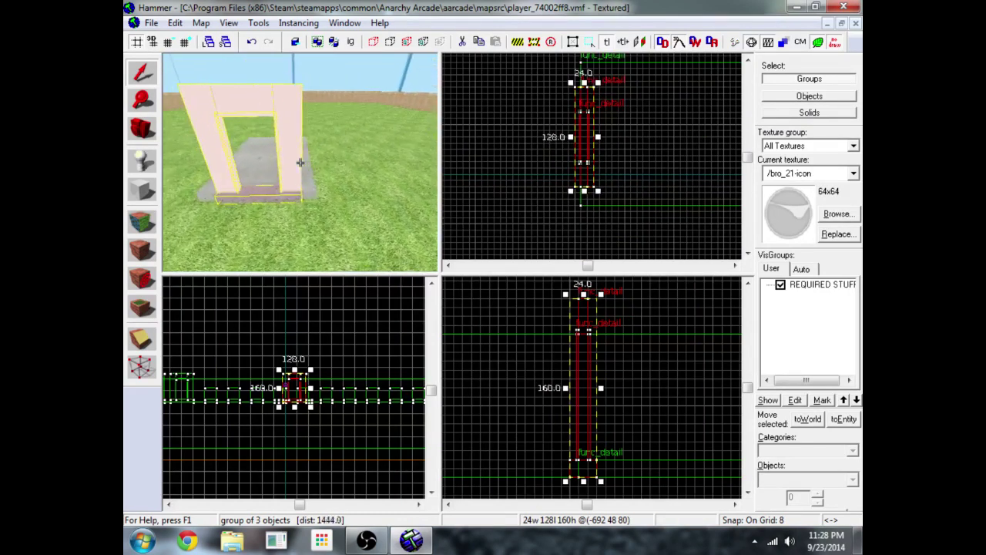
key("w")
key("a")
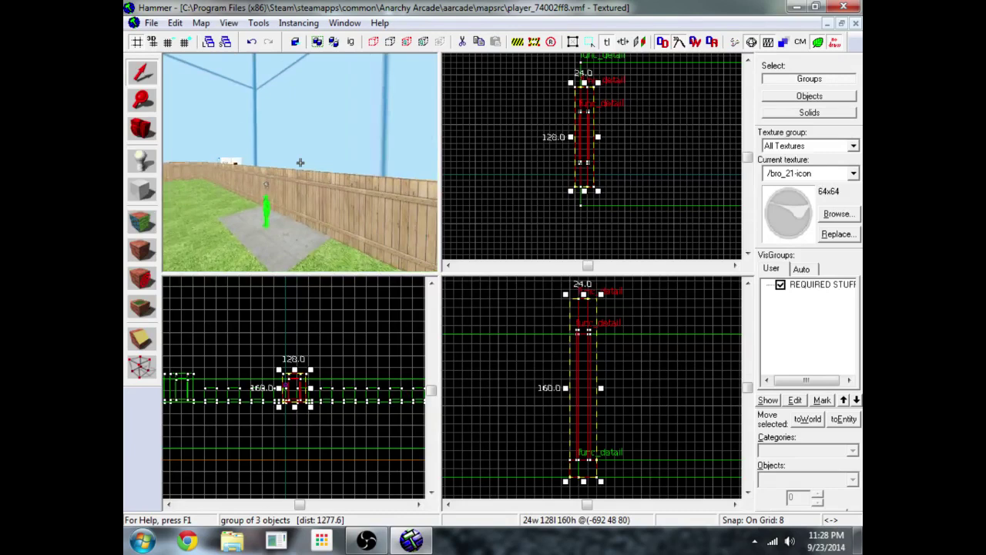
key("w")
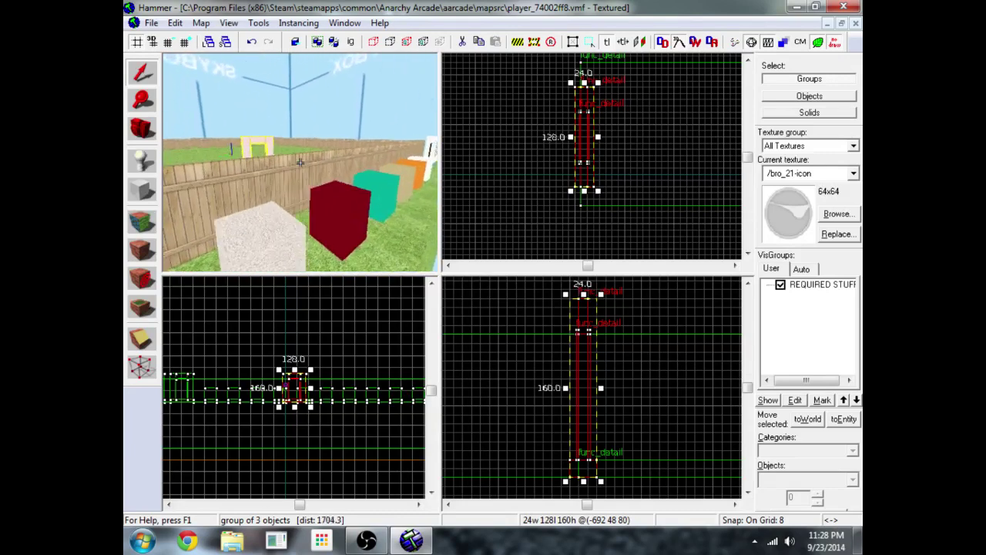
left_click_drag(300, 162, 355, 189)
left_click(373, 217)
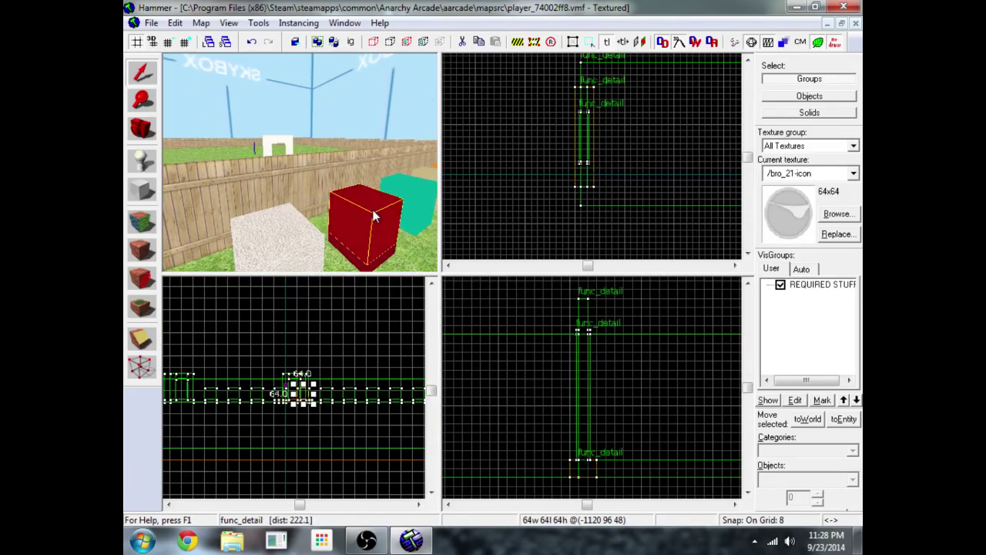
key("ctrl+shift+e")
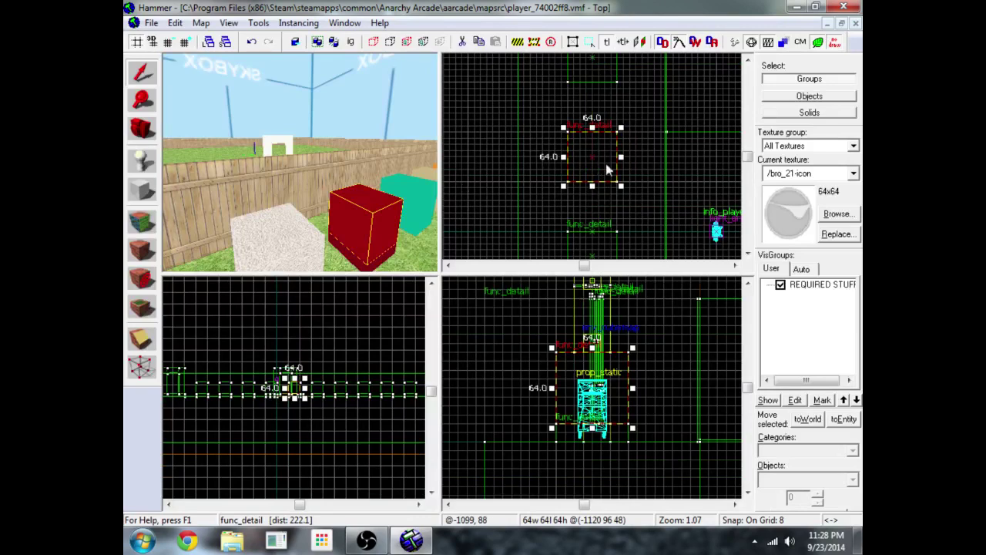
scroll(660, 155, "down", 1)
scroll(660, 155, "down", 5)
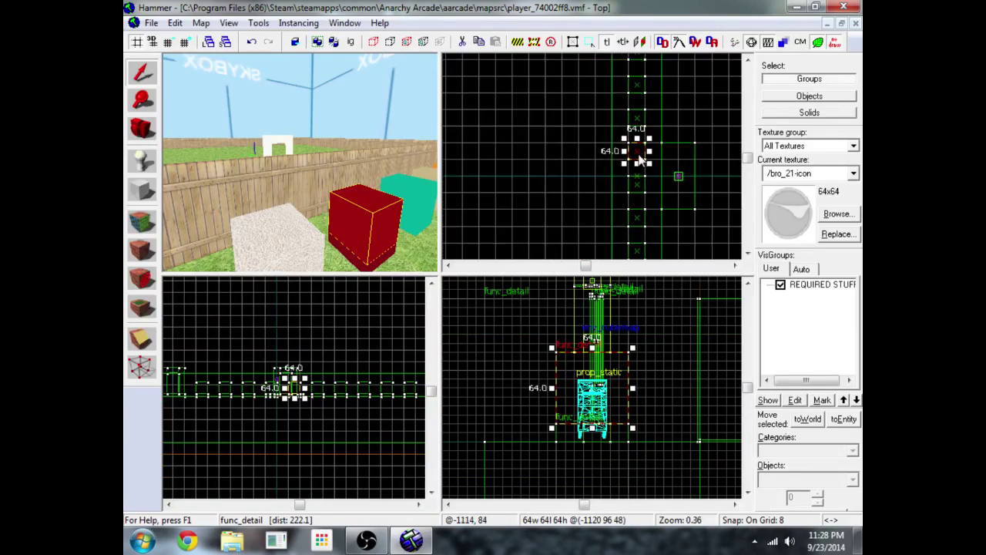
mouse_move(638, 156)
left_mouse_down()
mouse_move(735, 132)
mouse_move(621, 148)
mouse_move(644, 141)
mouse_move(638, 137)
left_mouse_up()
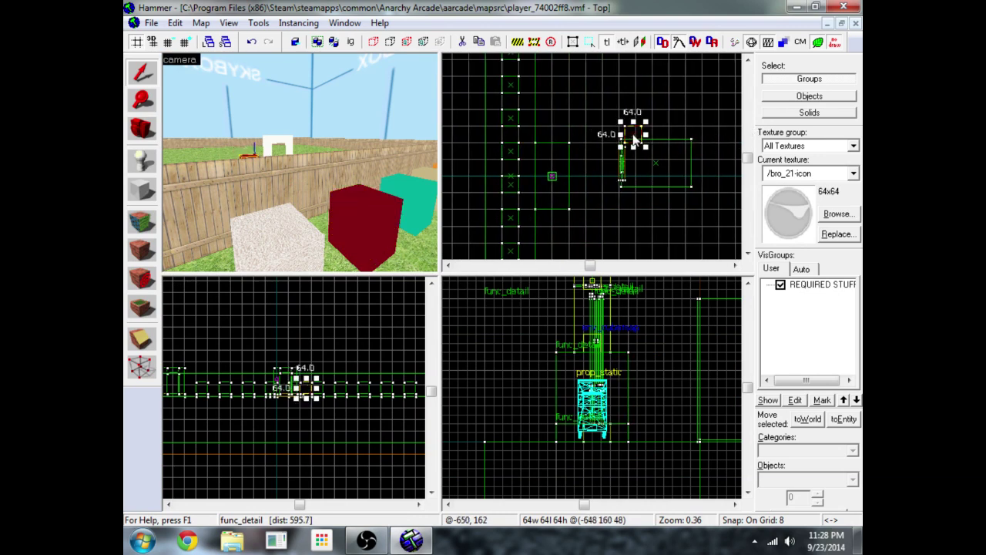
Step: Align the copied red block with the slab's corner next to the doorway and reduce its length to 32 units
key("z")
key("w")
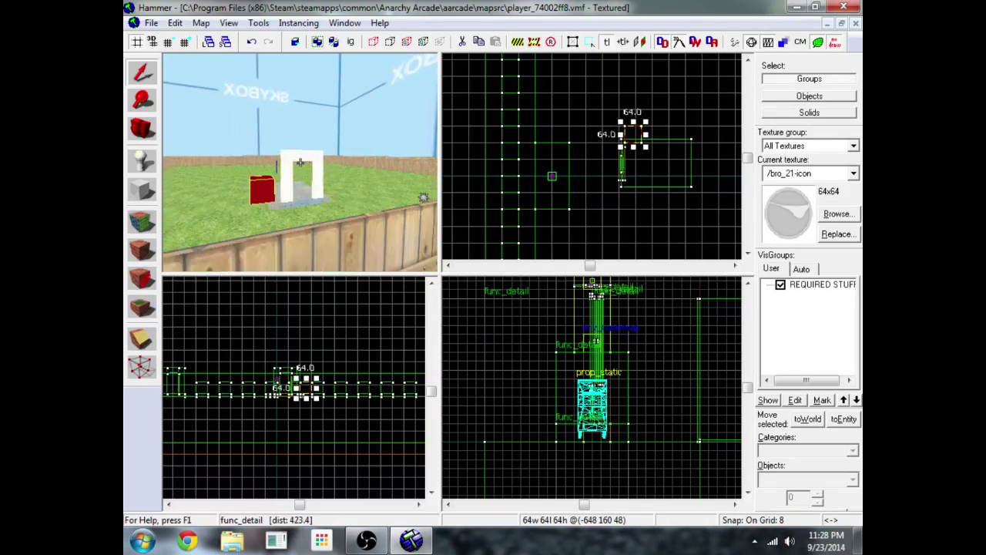
key("z")
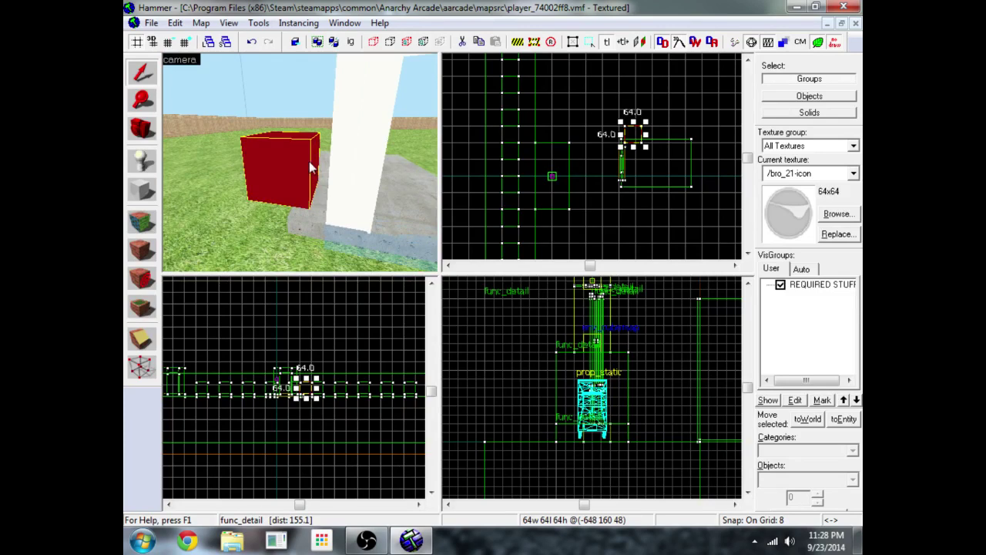
key("ctrl+e")
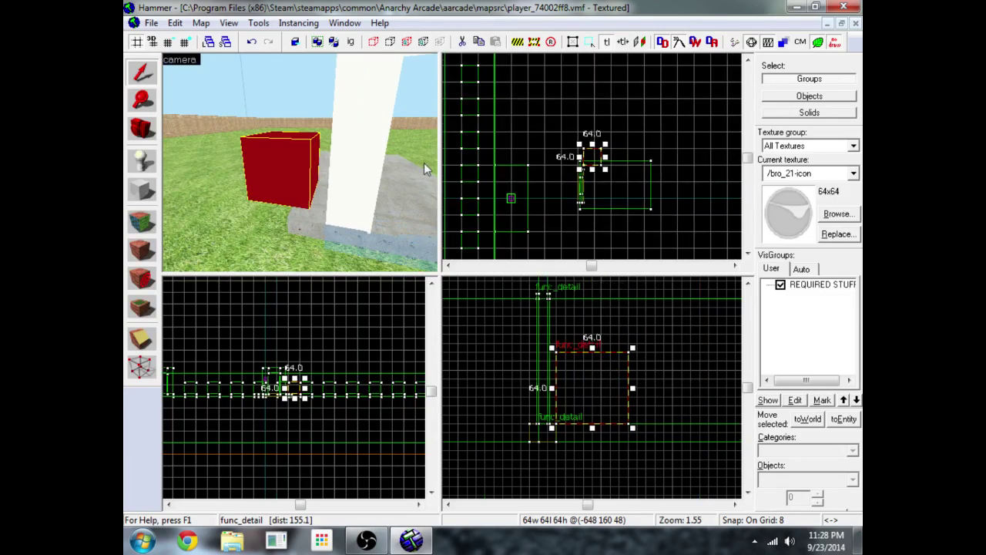
scroll(585, 159, "up", 5)
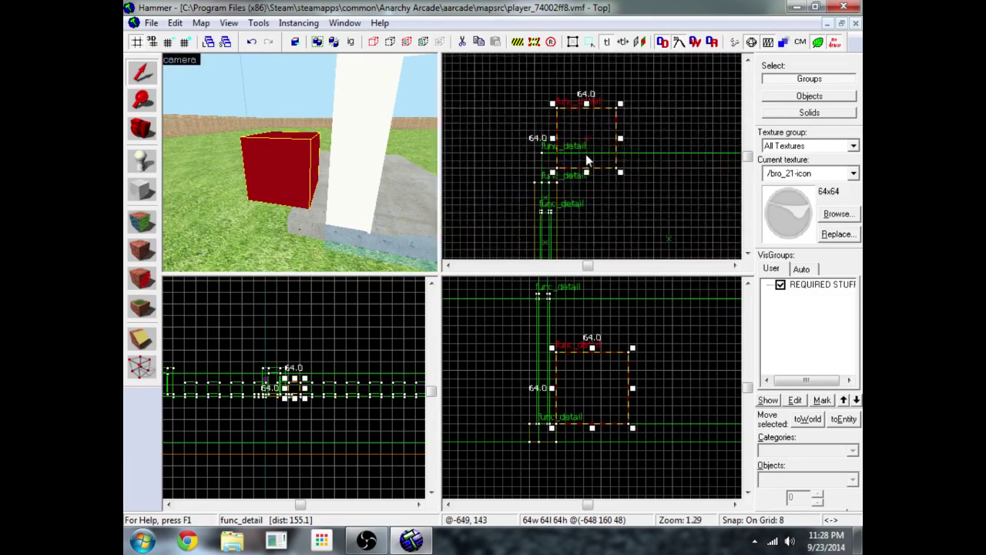
left_click_drag(585, 137, 572, 149)
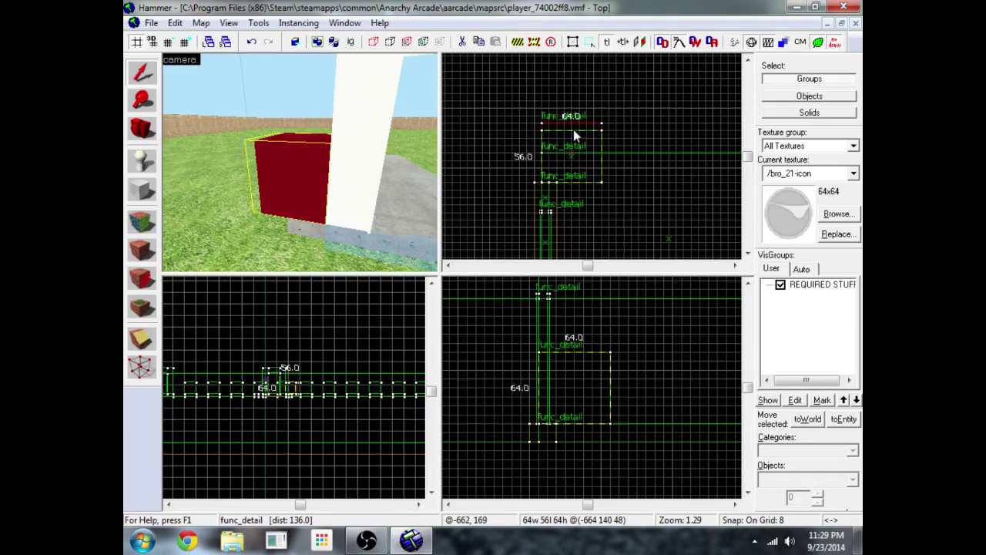
left_click_drag(573, 144, 573, 150)
key("z")
key("a")
key("z")
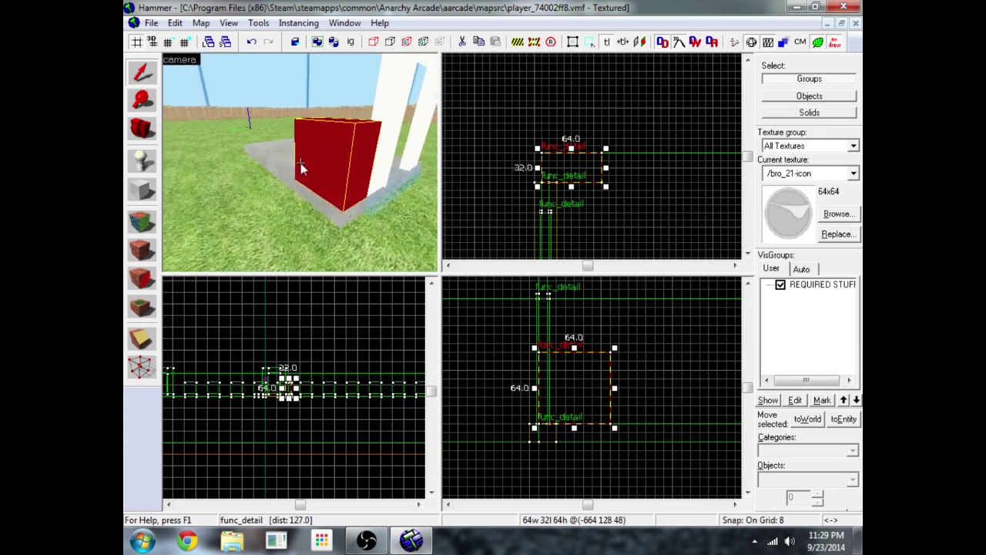
Step: Stretch the red block along the slab's full side to a width of 272 units
scroll(652, 180, "down", 3)
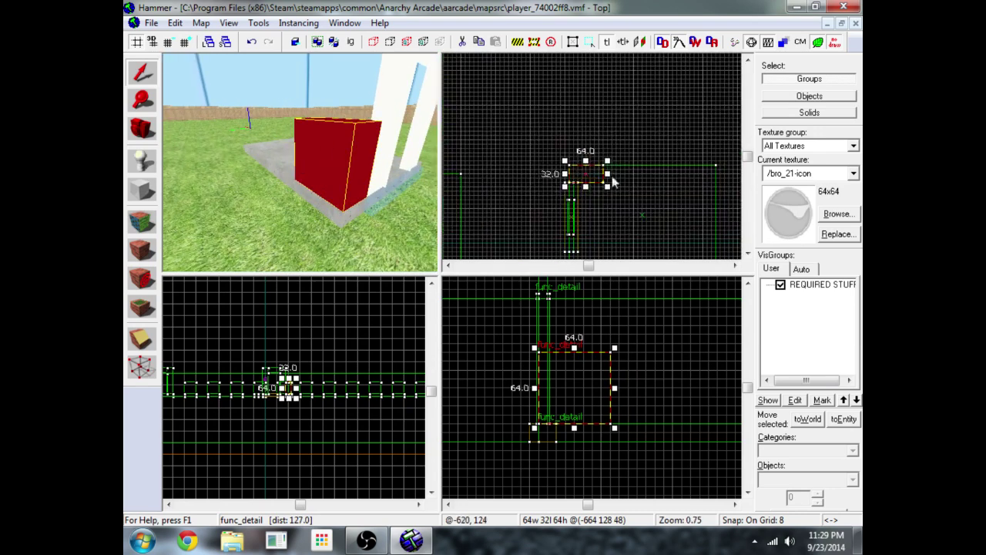
left_click_drag(608, 175, 719, 172)
key("z")
key("s")
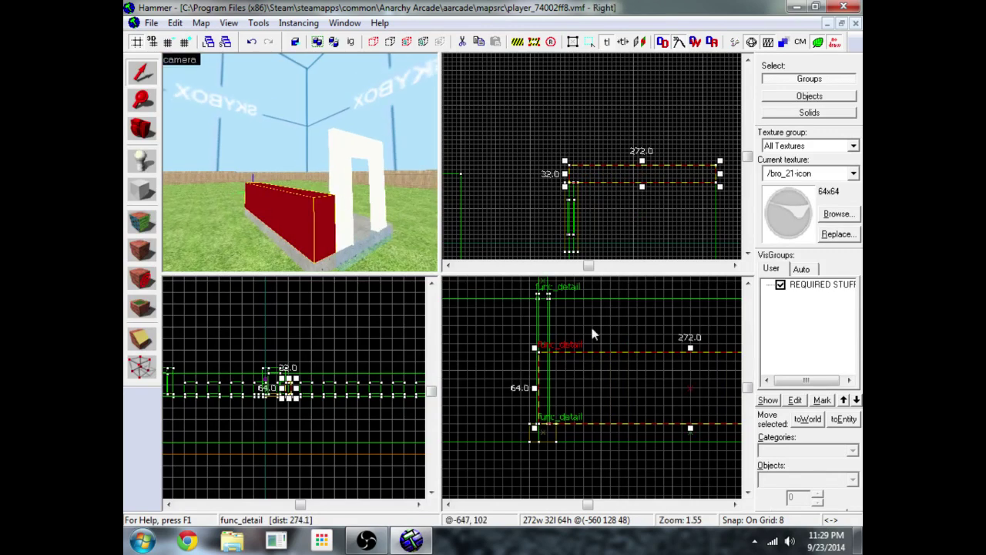
Step: Raise the red wall's height to 144 units so its top is level with the doorway
scroll(593, 333, "down", 3)
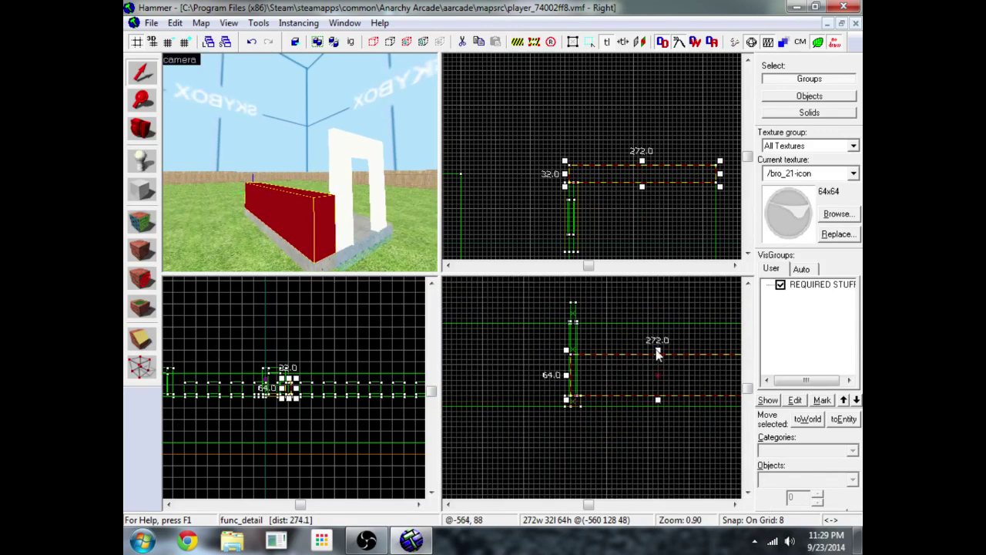
left_click_drag(658, 352, 651, 297)
key("z")
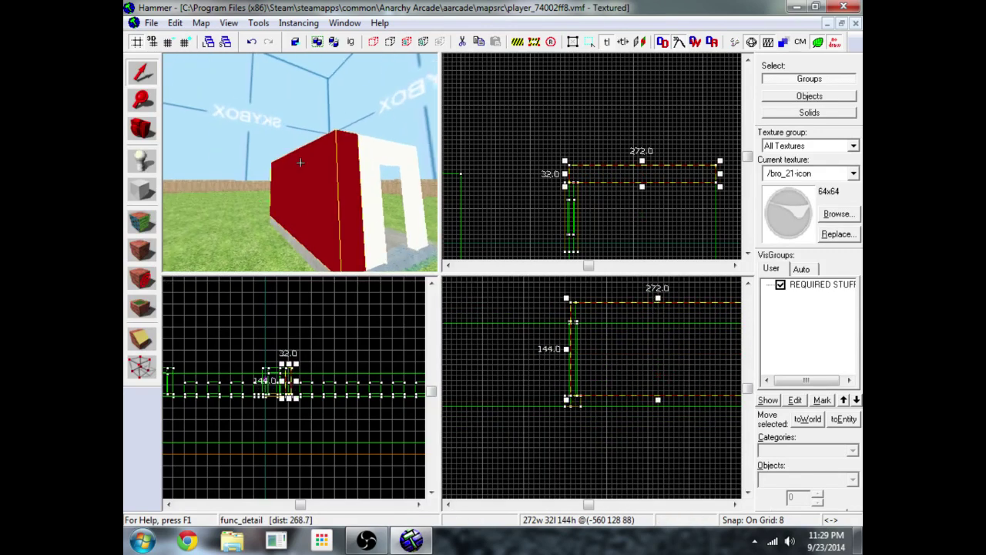
key("d")
key("s")
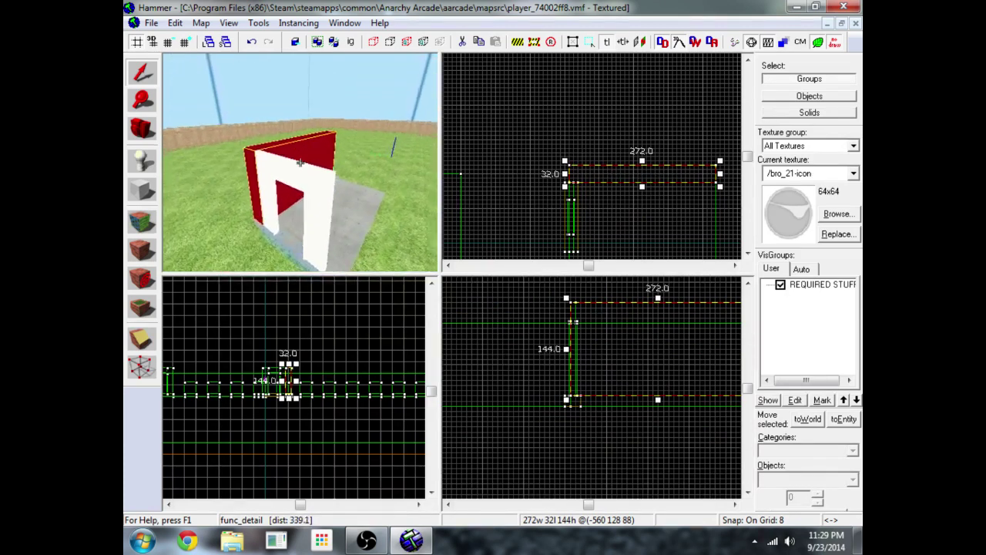
key("a")
scroll(636, 195, "down", 5)
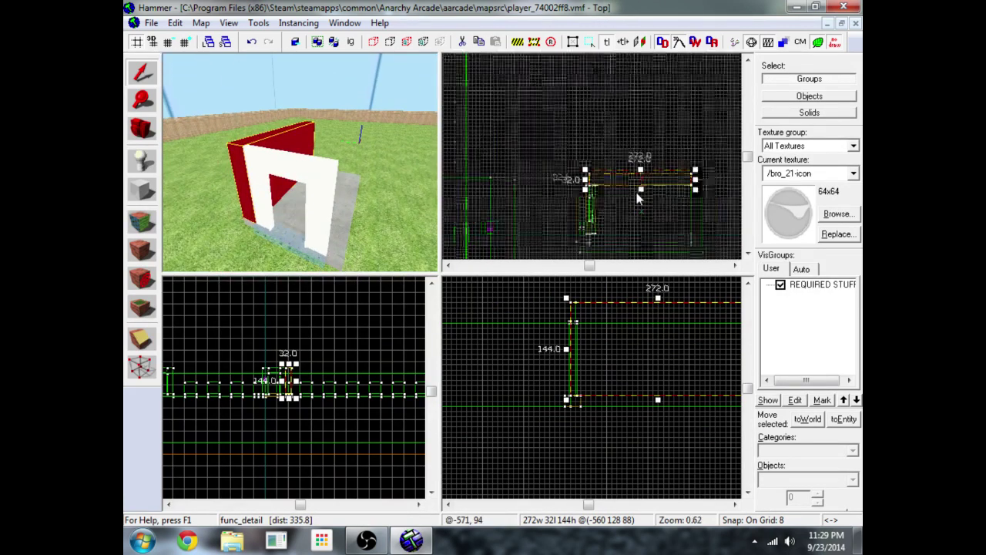
scroll(652, 224, "up", 6)
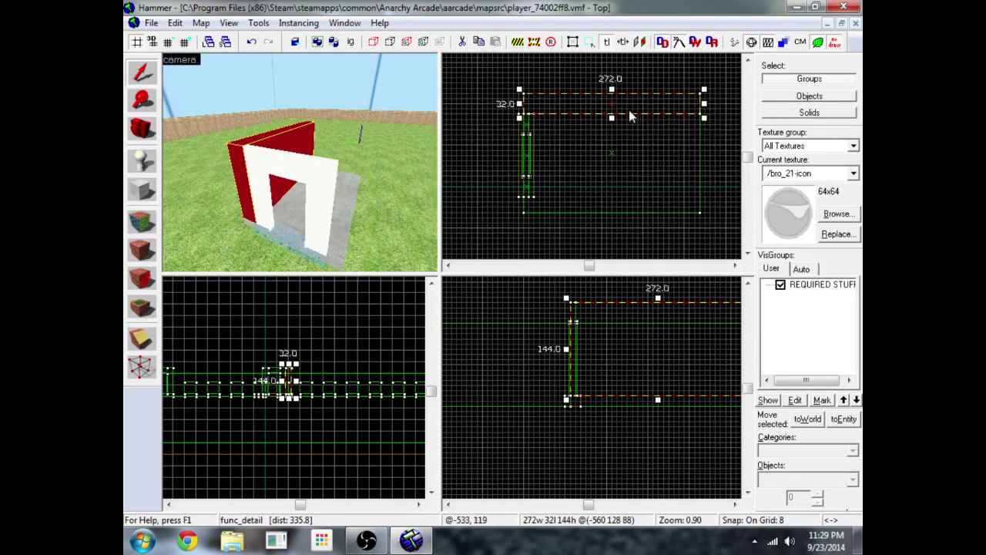
Step: Copy the red wall to the slab's opposite long side and reduce its length to 24 units, flush with the slab's edge
left_click_drag(633, 103, 631, 208)
key("z")
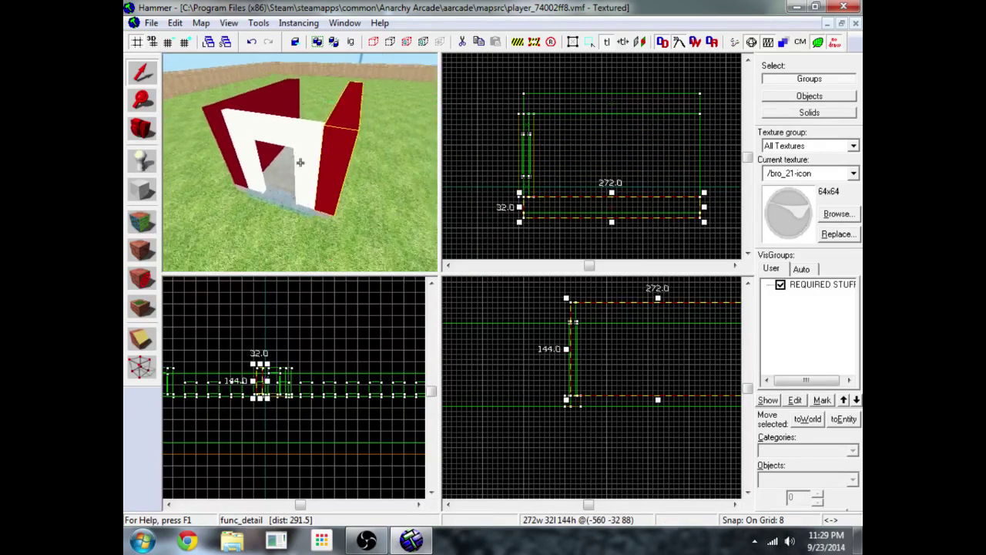
key("w")
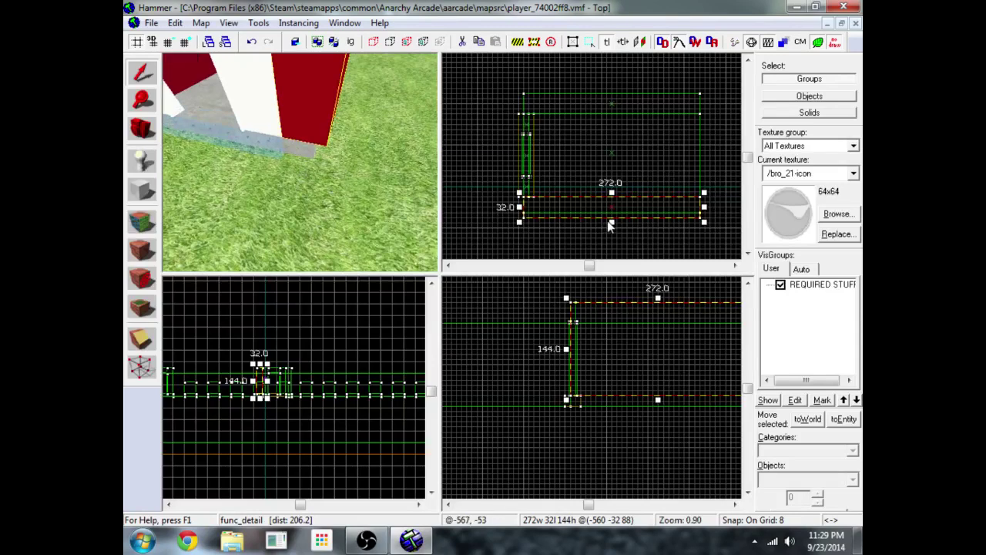
left_click_drag(613, 223, 612, 216)
key("z")
key("s")
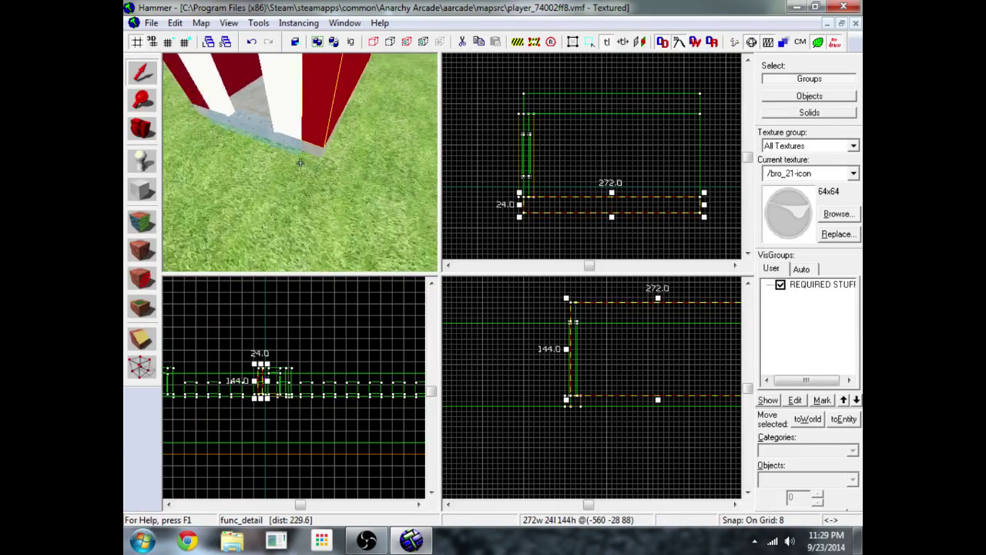
left_click_drag(301, 163, 301, 166)
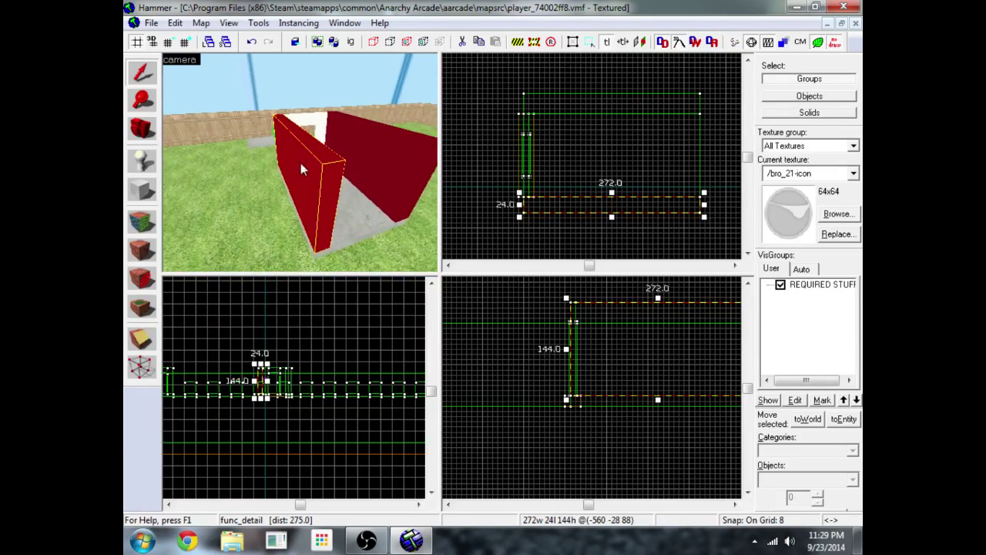
Step: Copy the red wall and resize it to 8 wide by 128 long, closing the end opposite the doorway
left_click_drag(685, 204, 685, 187, "shift")
mouse_move(521, 181)
left_mouse_down()
mouse_move(686, 116)
mouse_move(689, 106)
left_mouse_up()
key("z")
key("w")
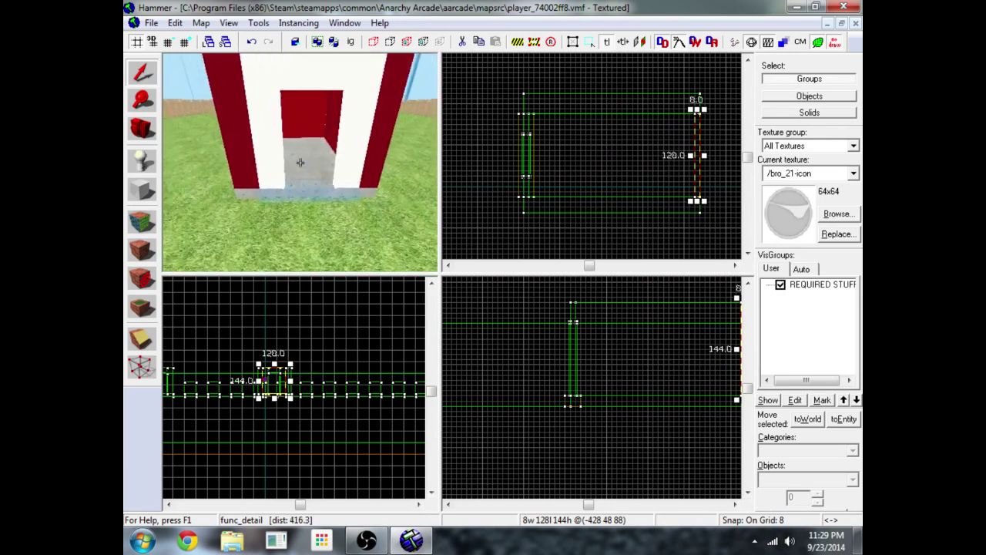
key("z")
Step: Copy the concrete floor slab straight up onto the wall tops as a roof, at about (-560, 52, 168)
left_click(305, 162)
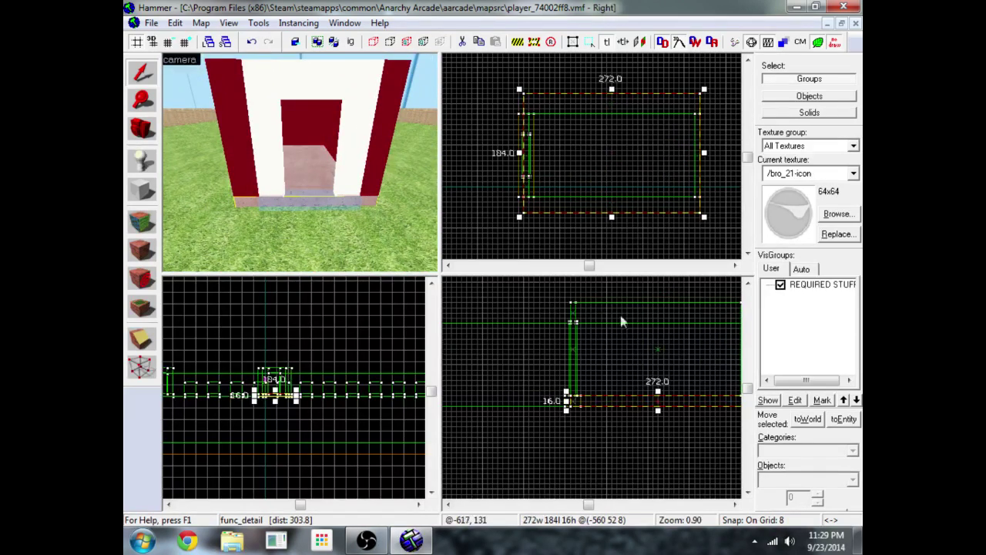
scroll(633, 416, "down", 1)
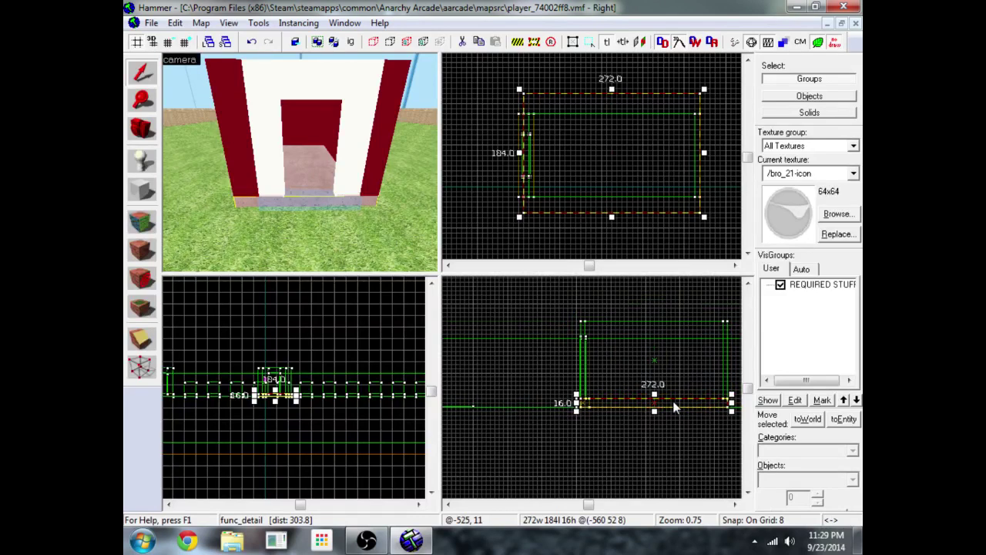
left_click_drag(678, 399, 673, 315)
key("w")
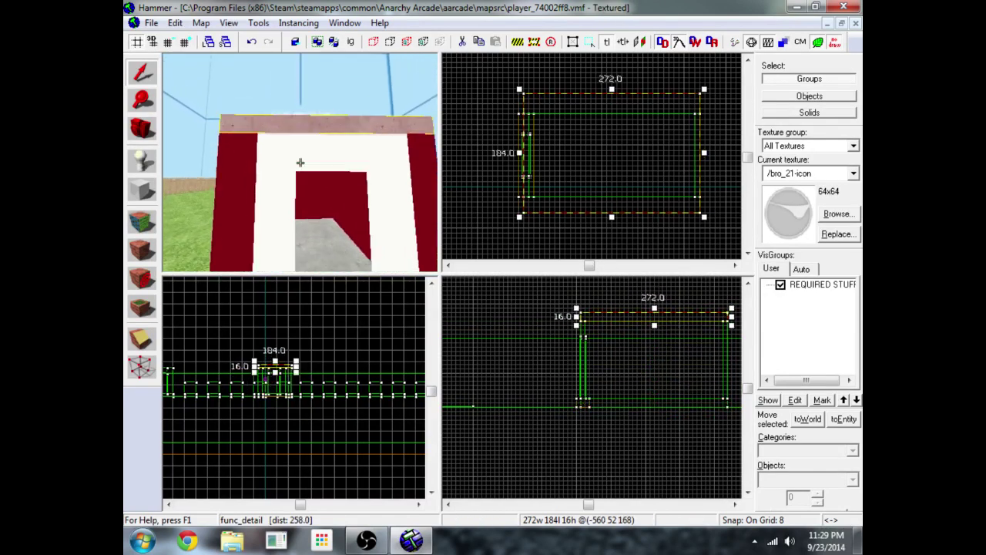
Step: Copy the sample ceiling light group from outside the fence into the room under the roof, at about (-560, 48, 120)
key("a")
key("s")
key("w")
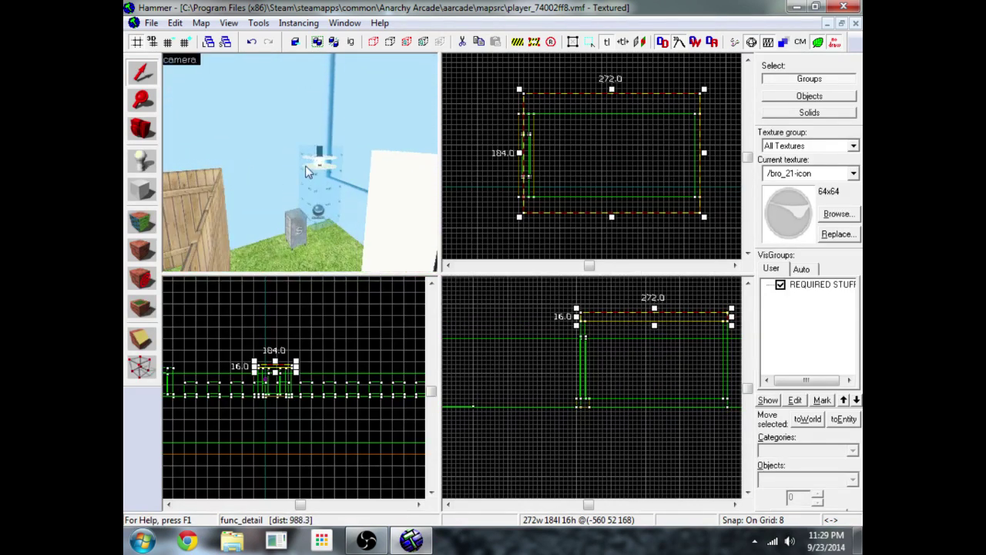
left_click(301, 162)
key("w")
key("s")
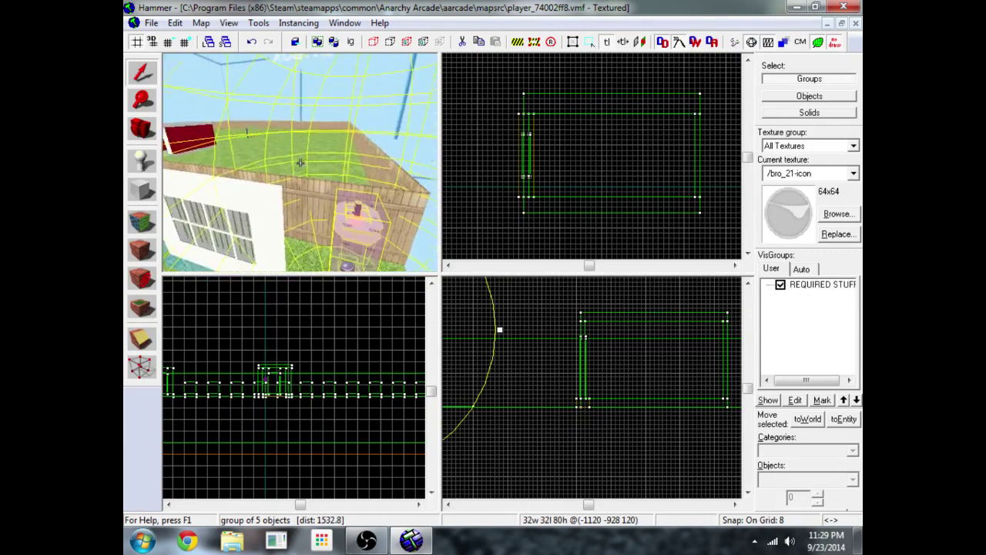
key("z")
key("ctrl+e")
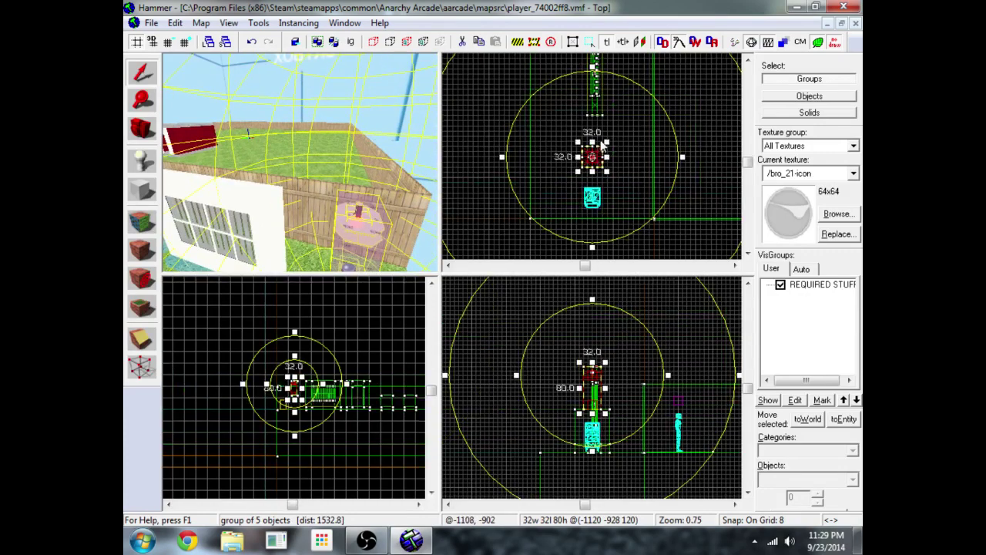
scroll(651, 143, "down", 4)
mouse_move(626, 146)
left_mouse_down("shift")
mouse_move(759, 71)
mouse_move(716, 68)
mouse_move(639, 85)
mouse_move(619, 91)
mouse_move(625, 103)
left_mouse_up("shift")
key("z")
key("w")
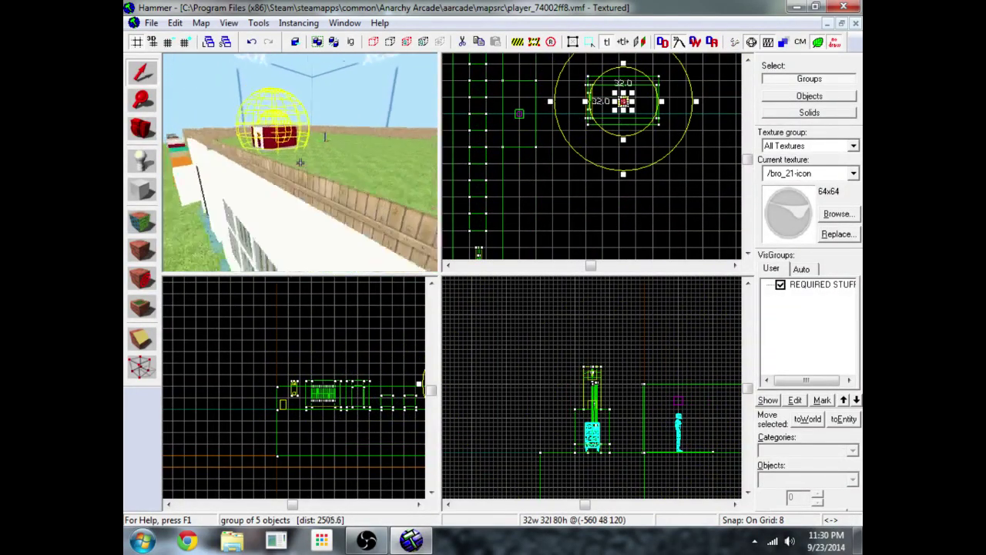
key("w")
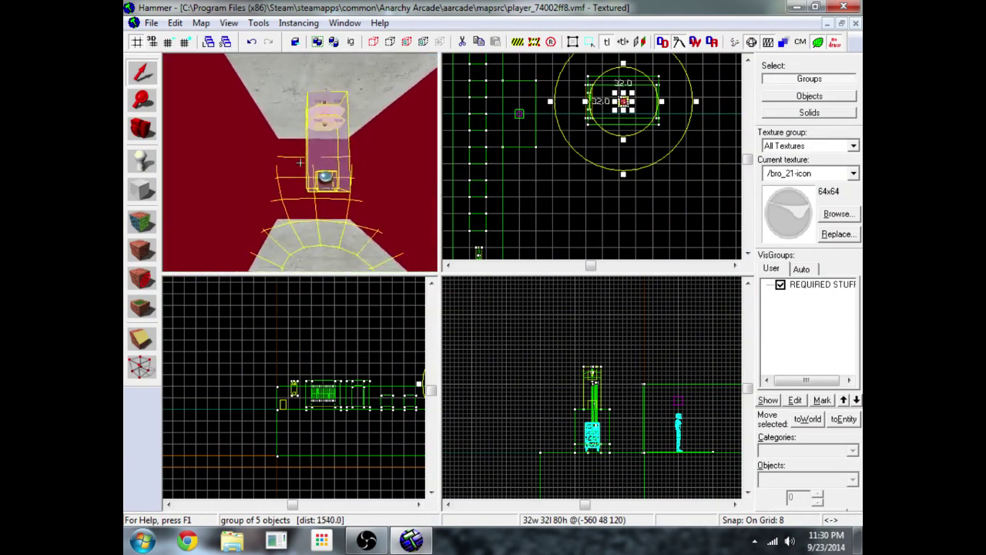
key("s")
key("s")
key("z")
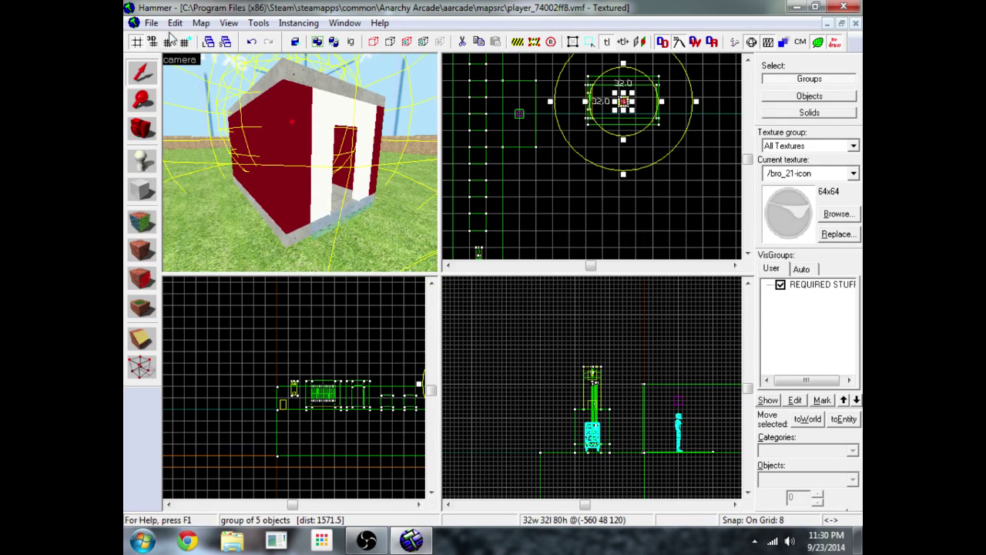
Step: Save the map and run it in the game
left_click(147, 24)
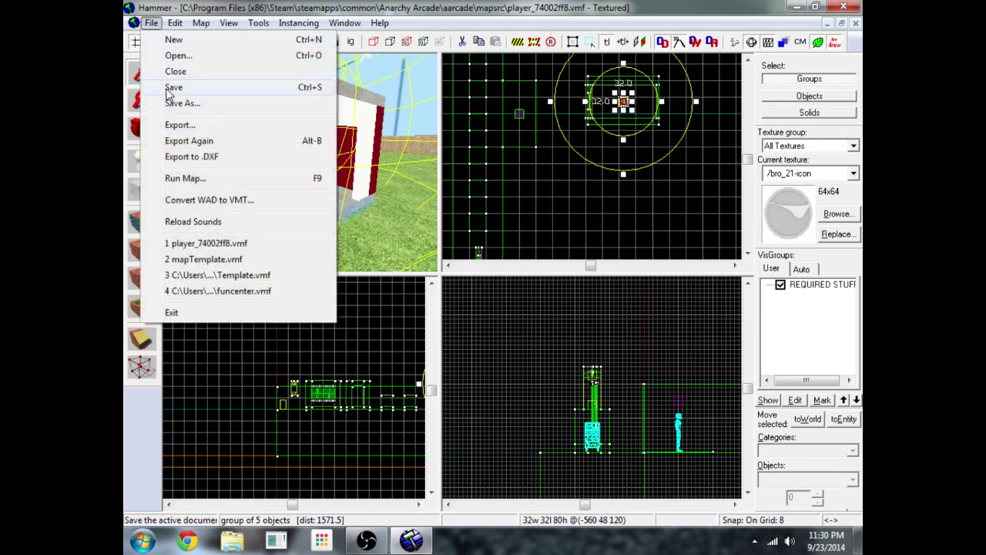
left_click(169, 90)
left_click(151, 23)
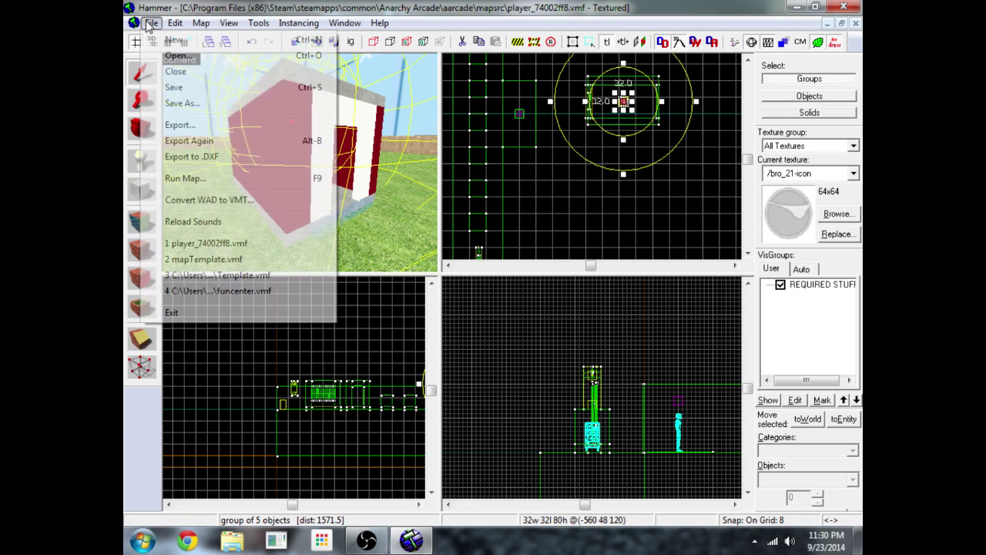
left_click(176, 179)
left_click(515, 394)
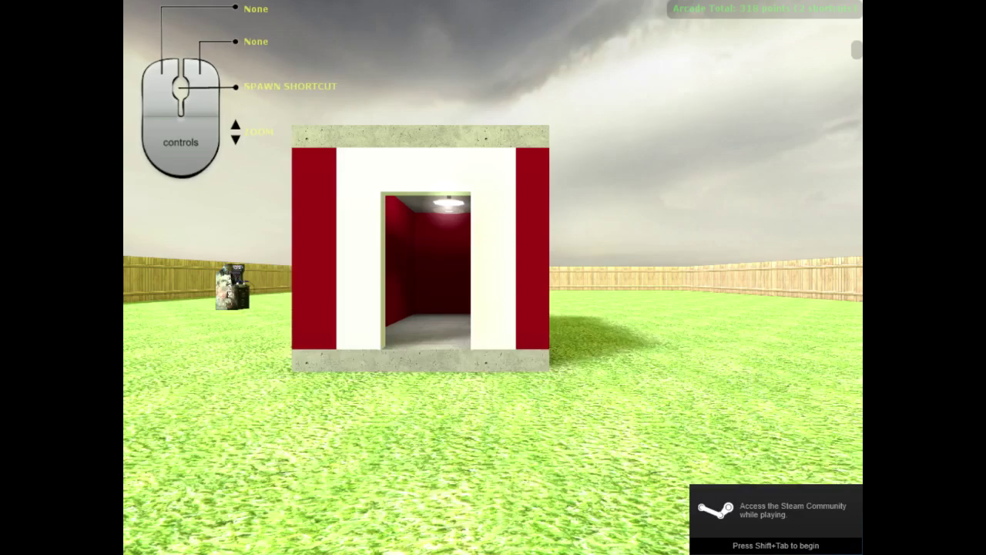
Step: Walk through the doorway of the built room and examine its walls and ceiling light in the running map
key("w")
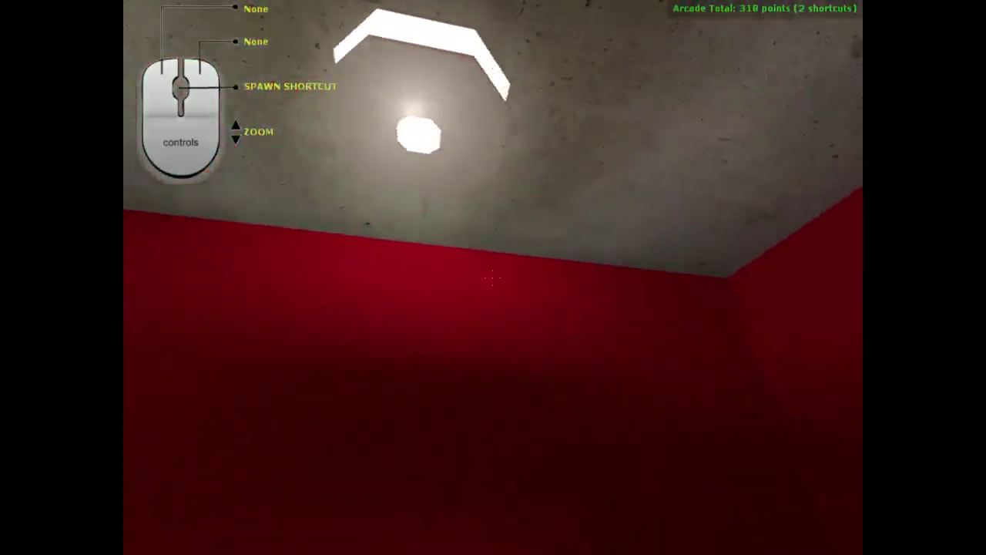
key("w")
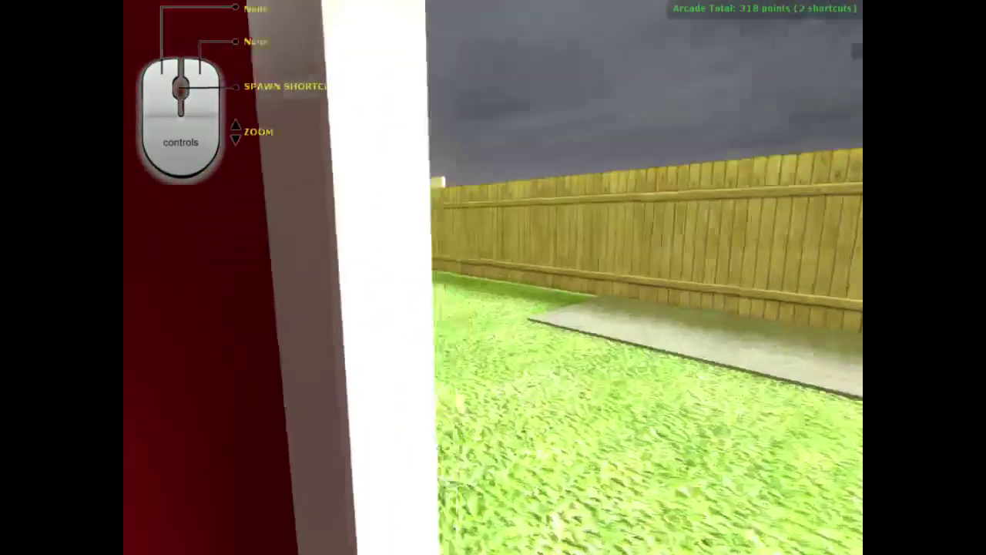